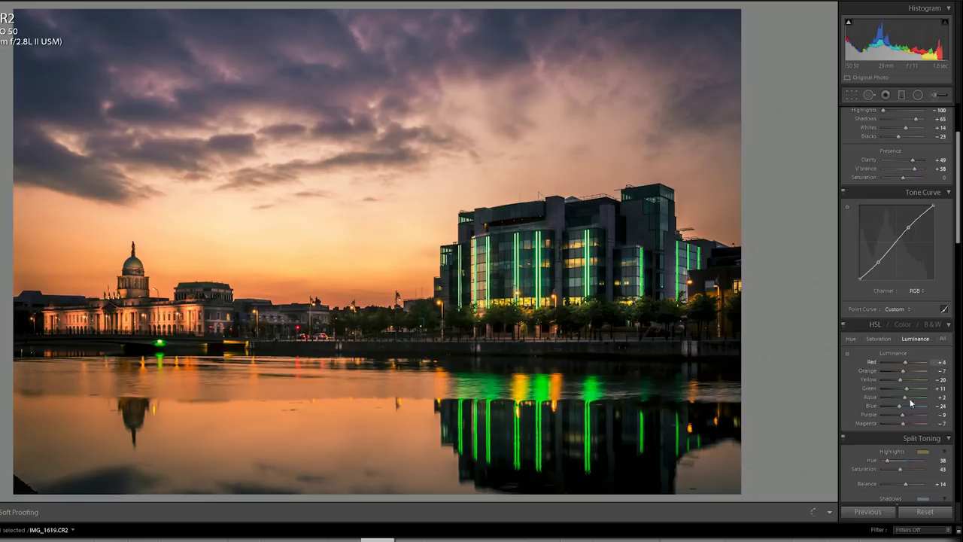
# Reset all Develop adjustments on IMG_1619.CR2 to bring back the unedited photo
pyautogui.click(925, 512)
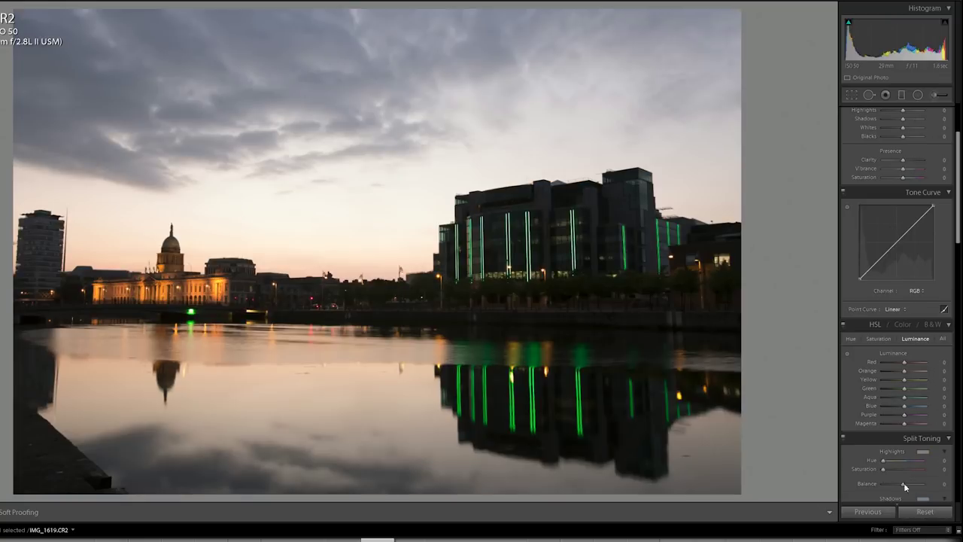
# Set Highlights to -100 and Shadows to +65, checking shadow detail at 1:1 zoom
pyautogui.scroll(3, 959, 217)
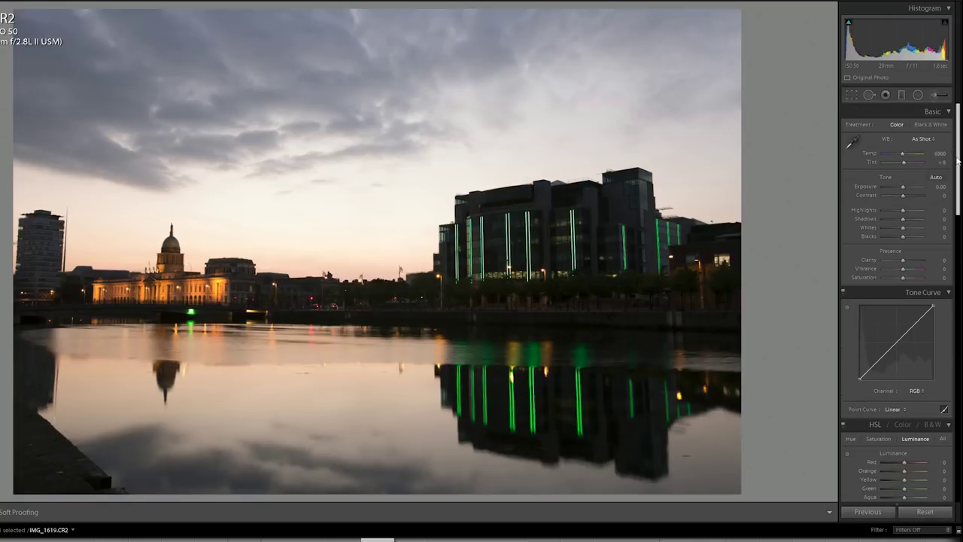
pyautogui.click(873, 511)
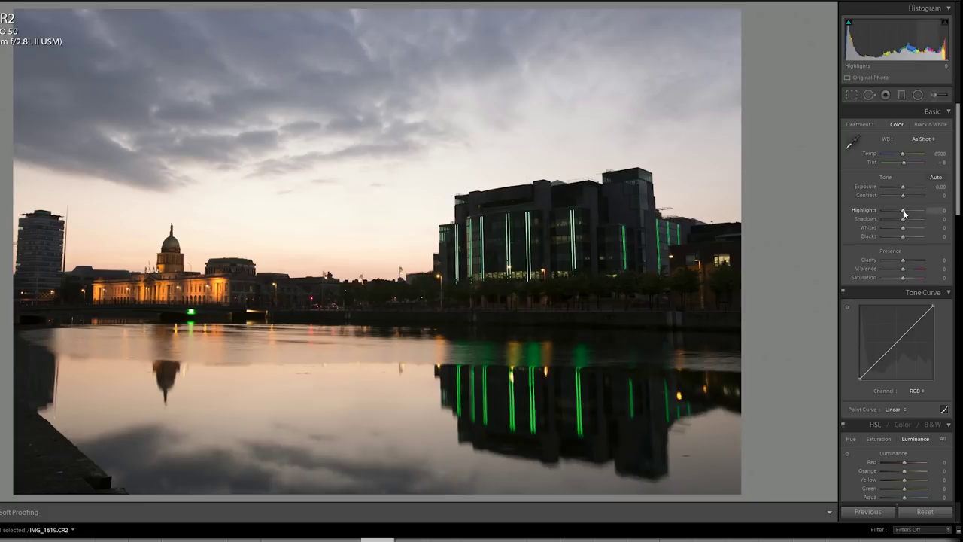
pyautogui.moveTo(891, 214); pyautogui.dragTo(869, 213)
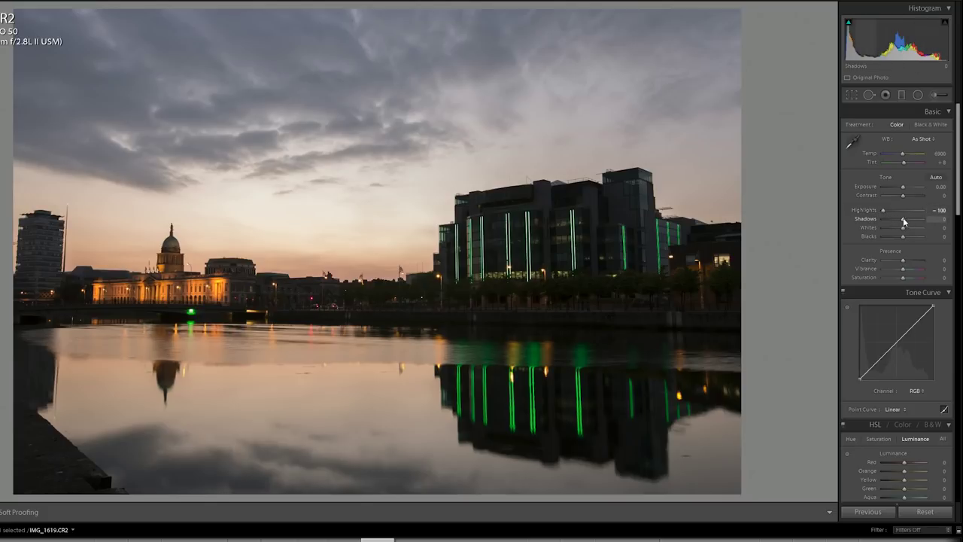
pyautogui.moveTo(903, 221); pyautogui.dragTo(925, 221)
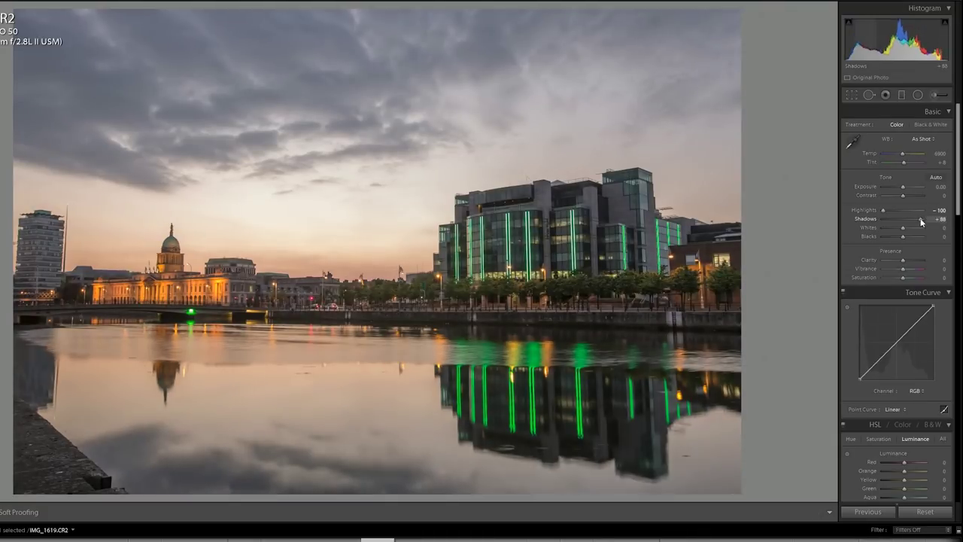
pyautogui.click(241, 280)
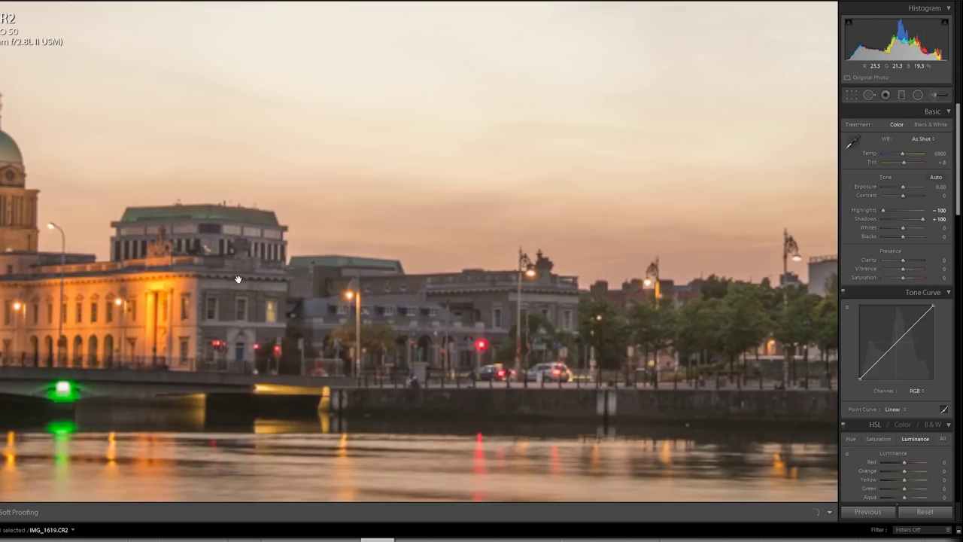
pyautogui.doubleClick(907, 219)
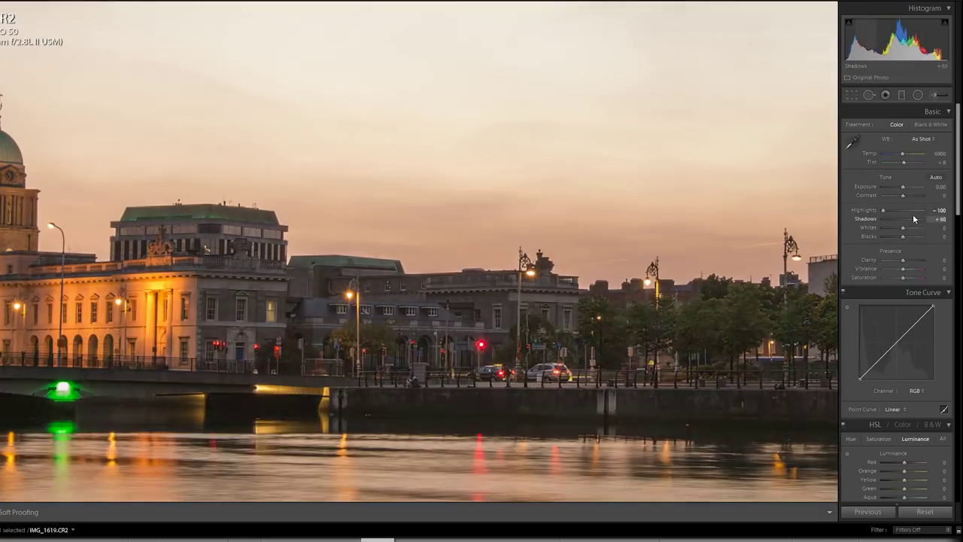
pyautogui.moveTo(904, 219); pyautogui.dragTo(925, 219)
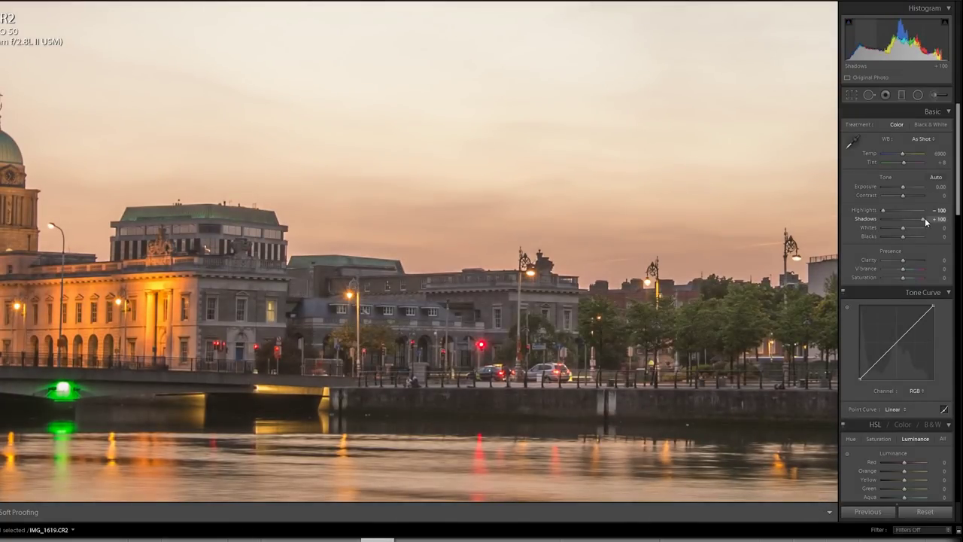
pyautogui.moveTo(922, 219); pyautogui.dragTo(916, 222)
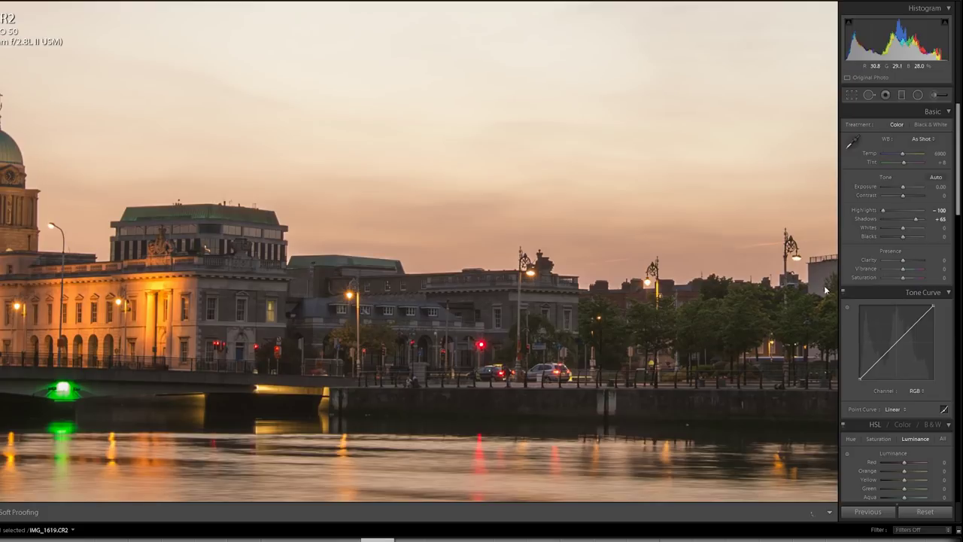
pyautogui.click(460, 265)
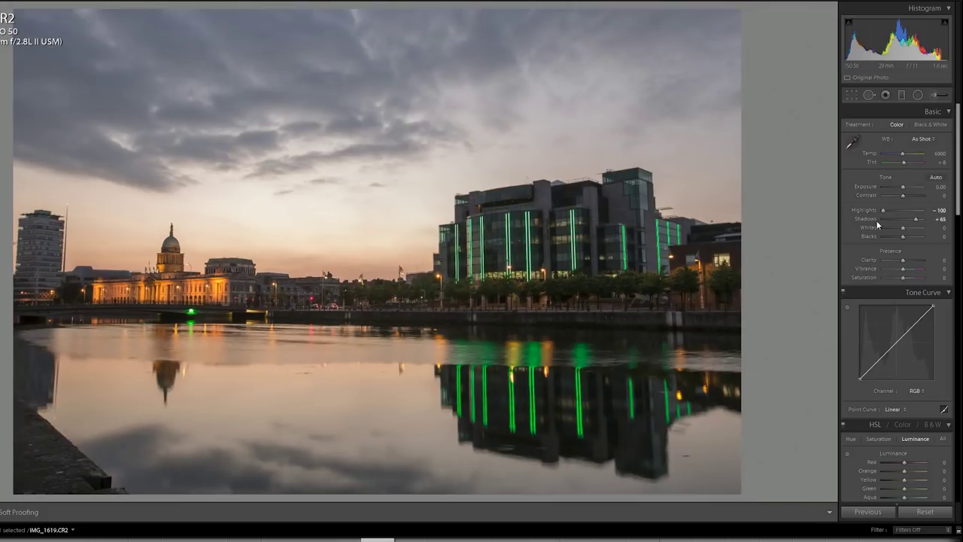
# Raise Clarity to +44 and Vibrance to +56 in the Presence section
pyautogui.moveTo(906, 261)
pyautogui.mouseDown()
pyautogui.moveTo(930, 259)
pyautogui.moveTo(915, 262)
pyautogui.mouseUp()
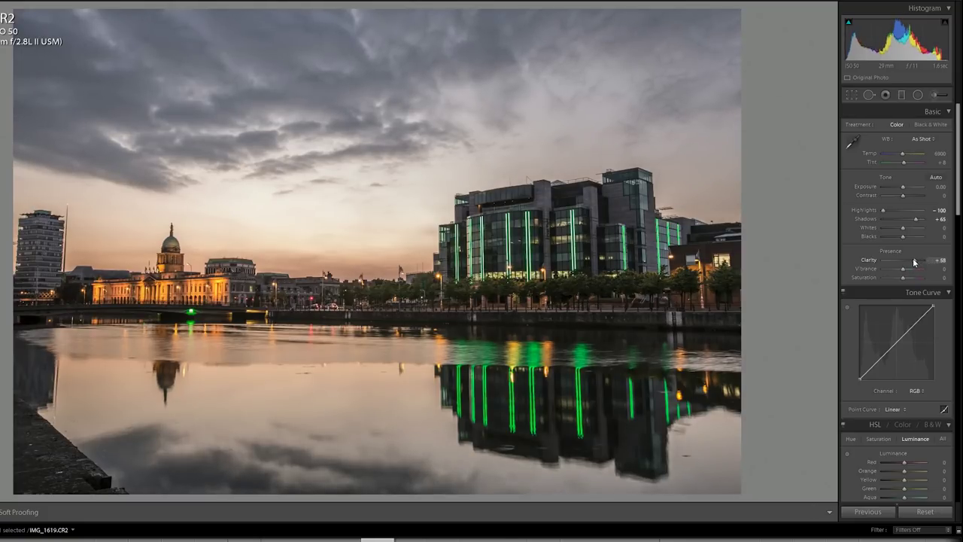
pyautogui.moveTo(914, 261); pyautogui.dragTo(911, 262)
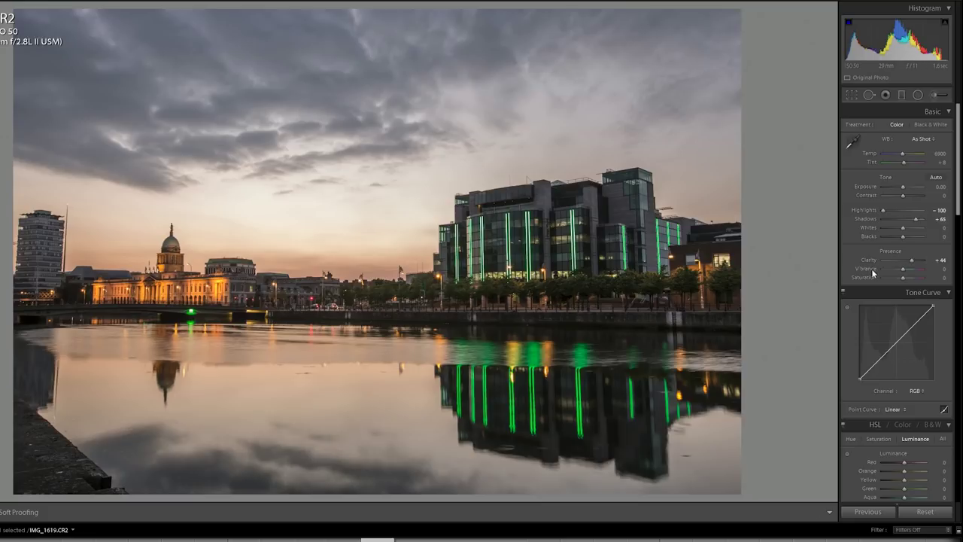
pyautogui.moveTo(904, 273)
pyautogui.mouseDown()
pyautogui.moveTo(916, 269)
pyautogui.moveTo(916, 277)
pyautogui.mouseUp()
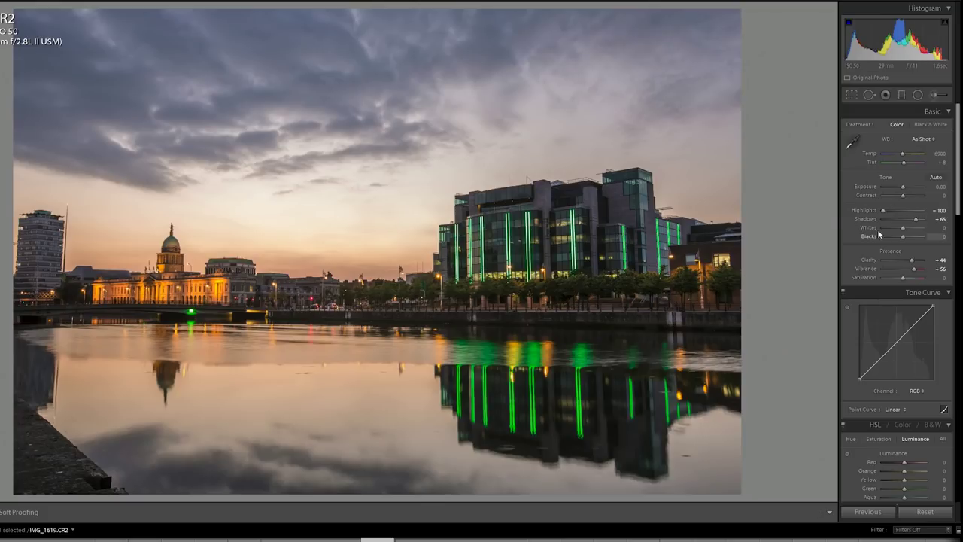
# Set Whites to +9 and Blacks to -21 with the Alt clipping preview, then Contrast to +19
pyautogui.press('alt')
pyautogui.moveTo(904, 231); pyautogui.dragTo(931, 230)
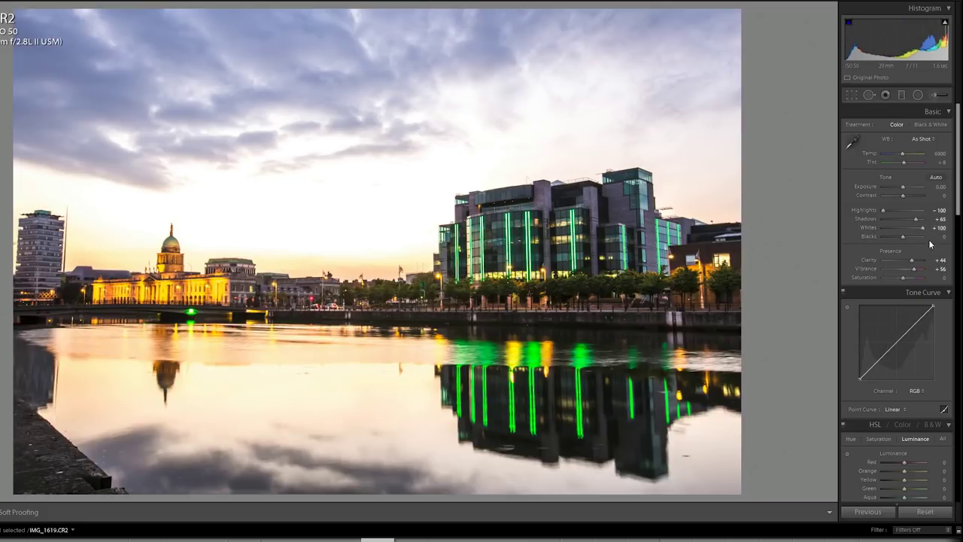
pyautogui.press('alt')
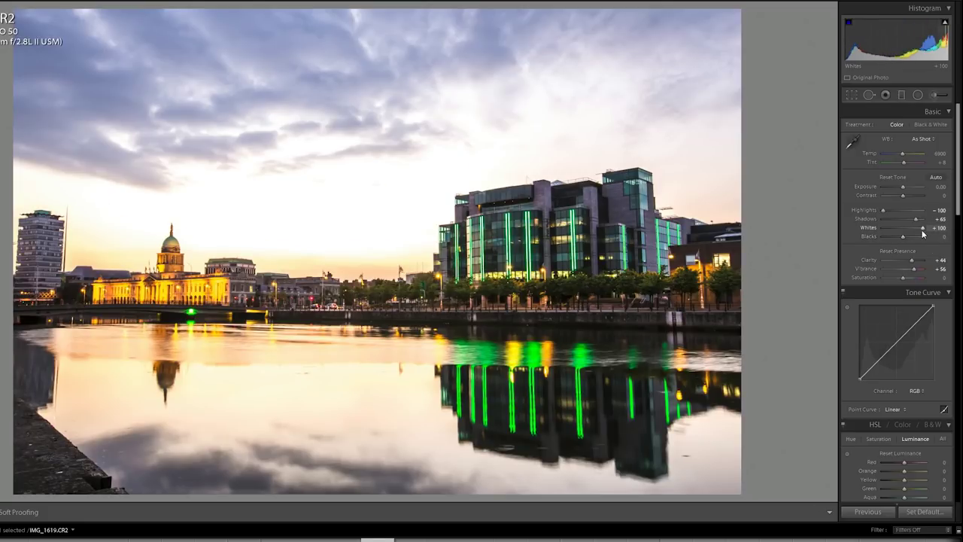
pyautogui.moveTo(923, 228); pyautogui.dragTo(907, 228)
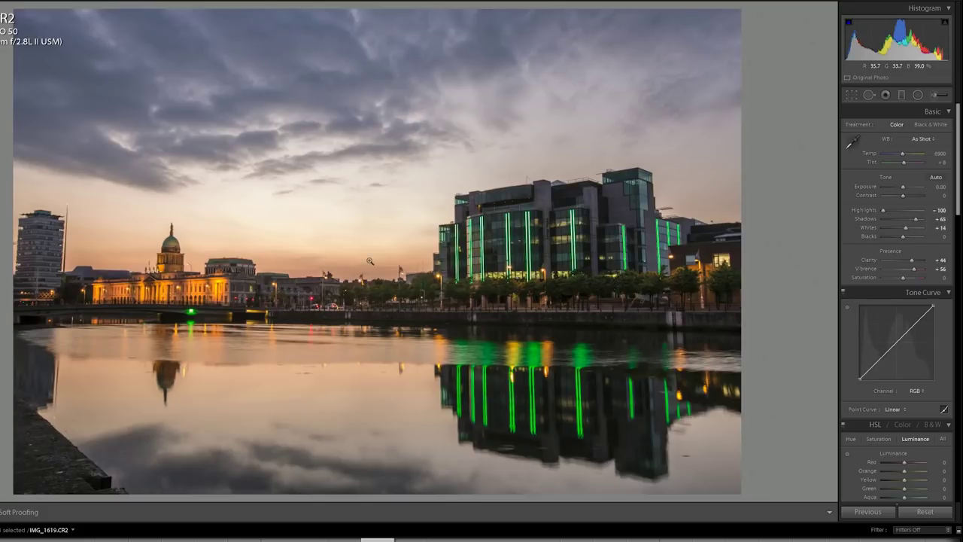
pyautogui.keyDown('alt'); pyautogui.click(906, 230); pyautogui.keyUp('alt')
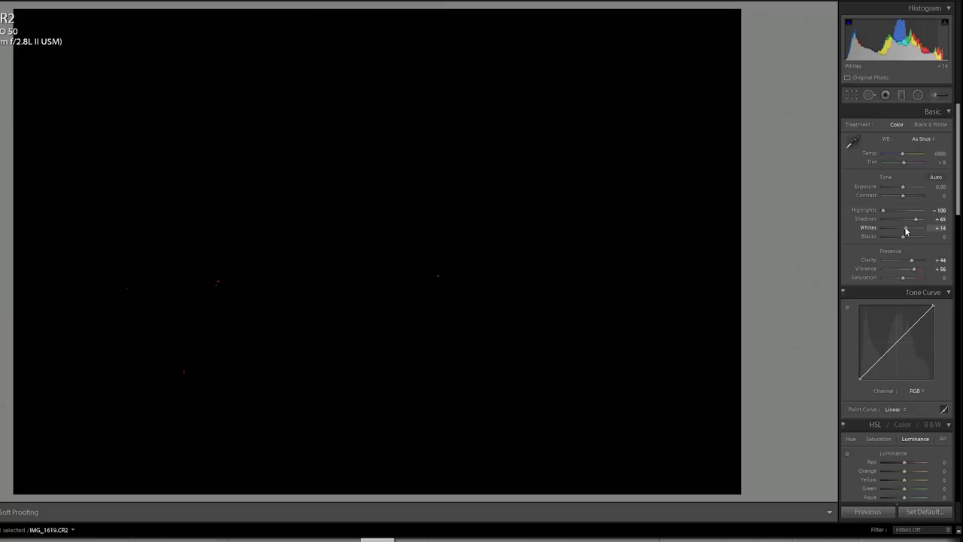
pyautogui.moveTo(907, 230); pyautogui.dragTo(906, 231)
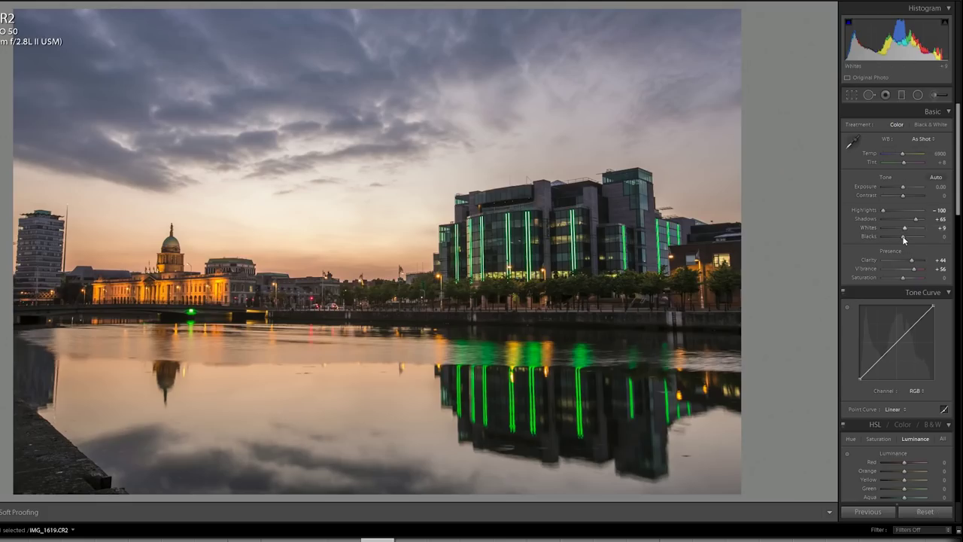
pyautogui.press('alt')
pyautogui.moveTo(903, 240); pyautogui.dragTo(899, 239)
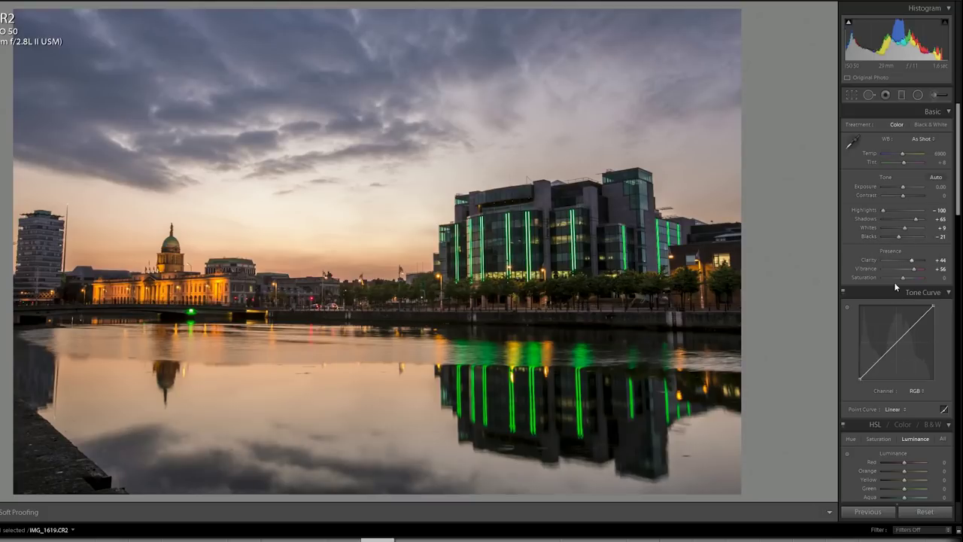
pyautogui.moveTo(903, 197); pyautogui.dragTo(907, 197)
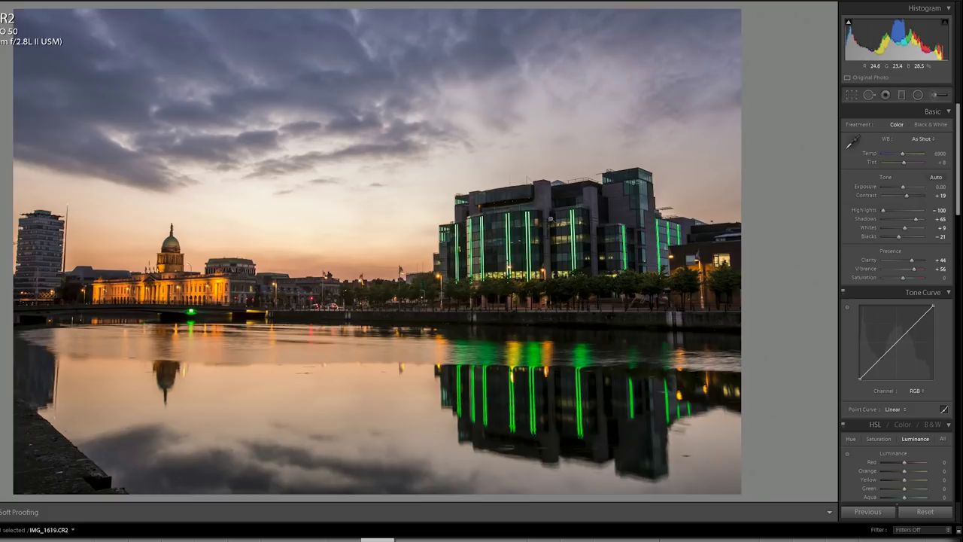
# Apply the Shade white balance preset (temperature 7500) and set Tint to +15
pyautogui.click(921, 138)
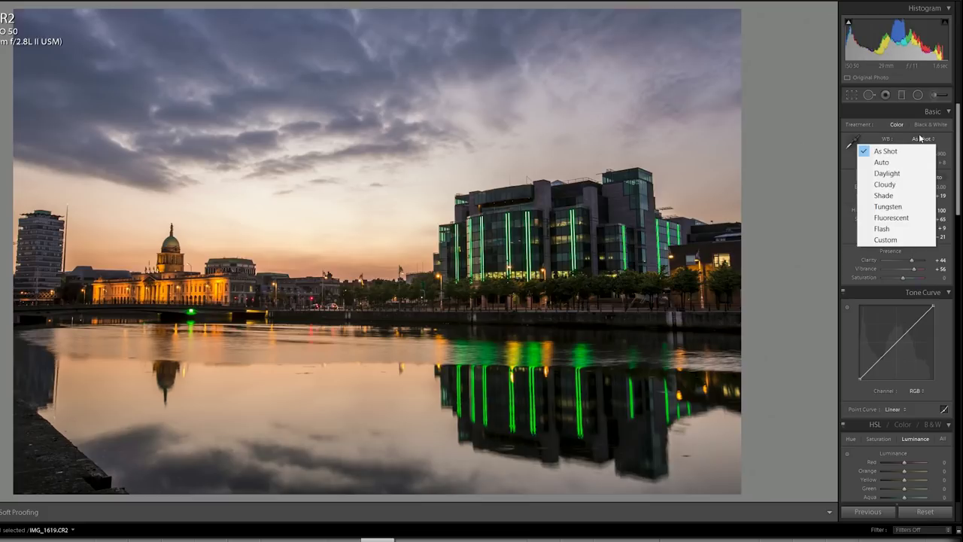
pyautogui.click(893, 185)
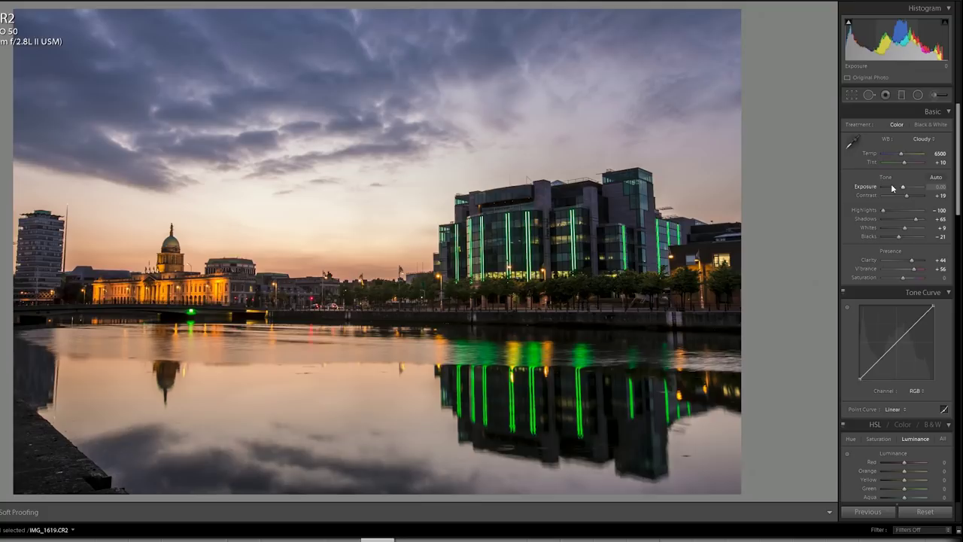
pyautogui.click(923, 139)
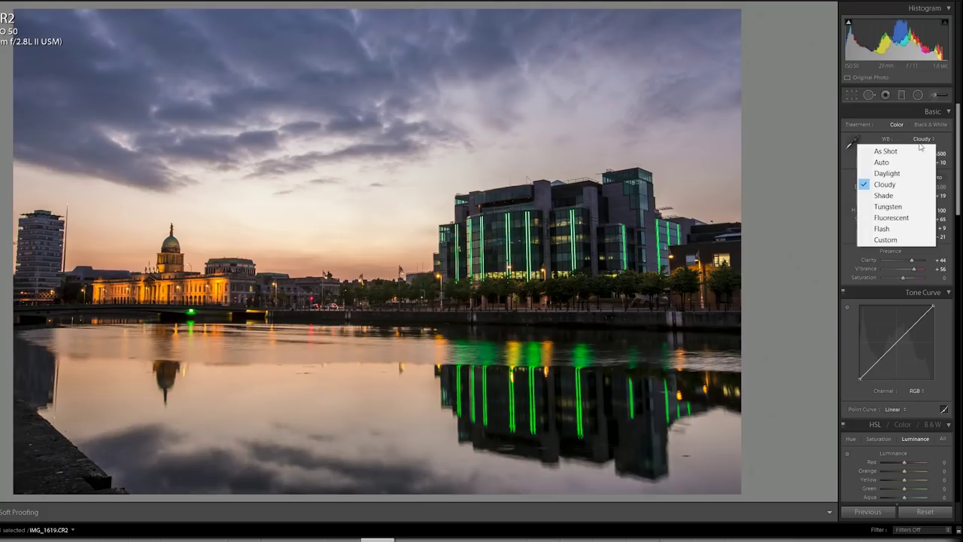
pyautogui.click(901, 197)
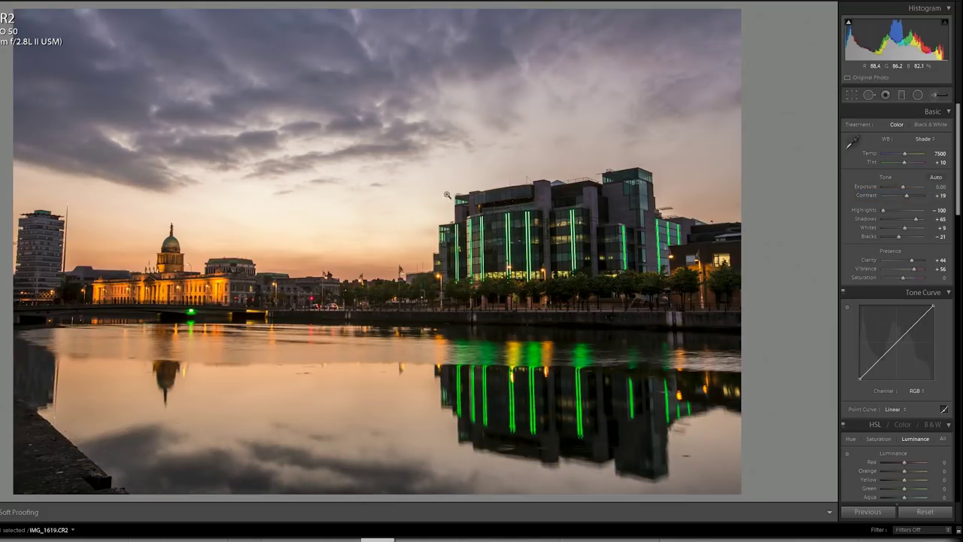
pyautogui.click(938, 162)
pyautogui.press('BackSpace')
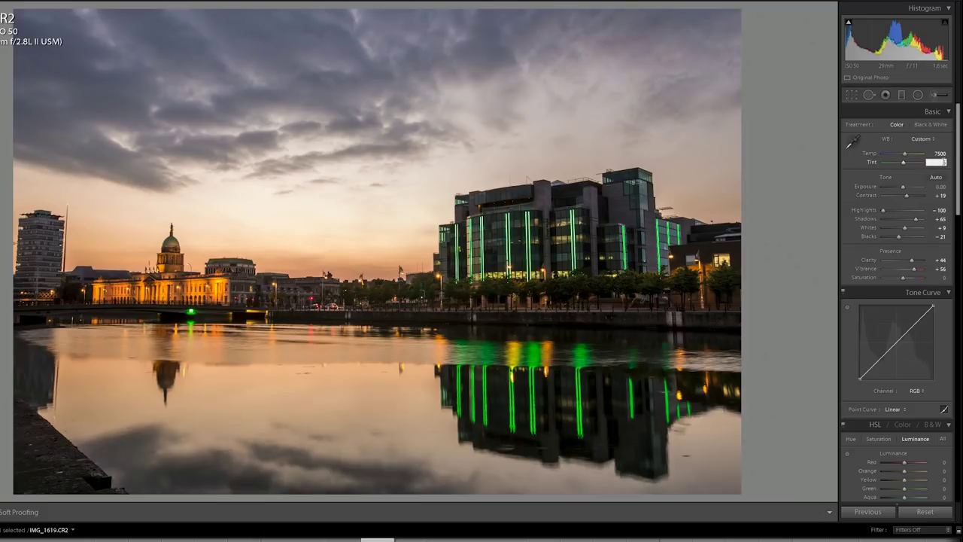
pyautogui.write('15')
pyautogui.press('Return')
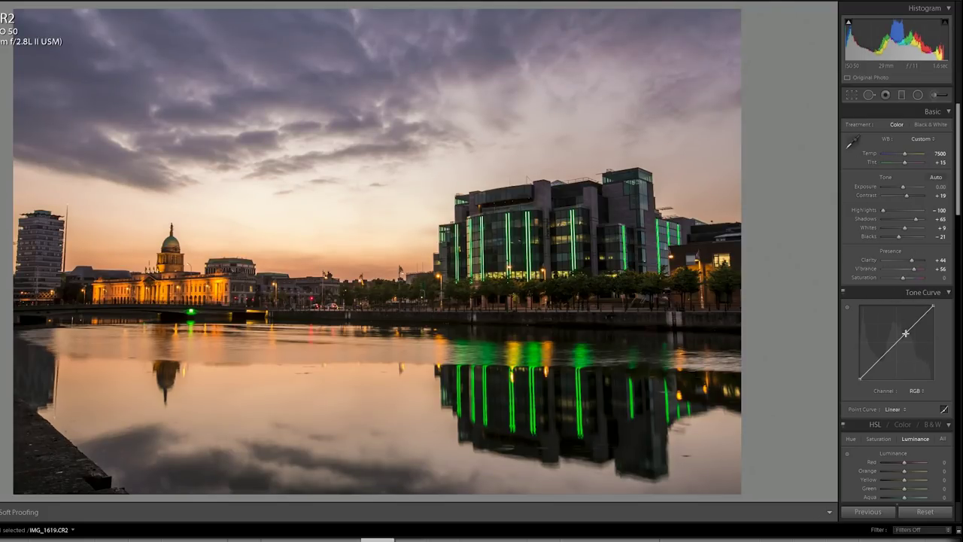
# Shape the point tone curve with a lowered shadow point and a raised highlight point
pyautogui.click(879, 361)
pyautogui.moveTo(881, 365); pyautogui.dragTo(880, 362)
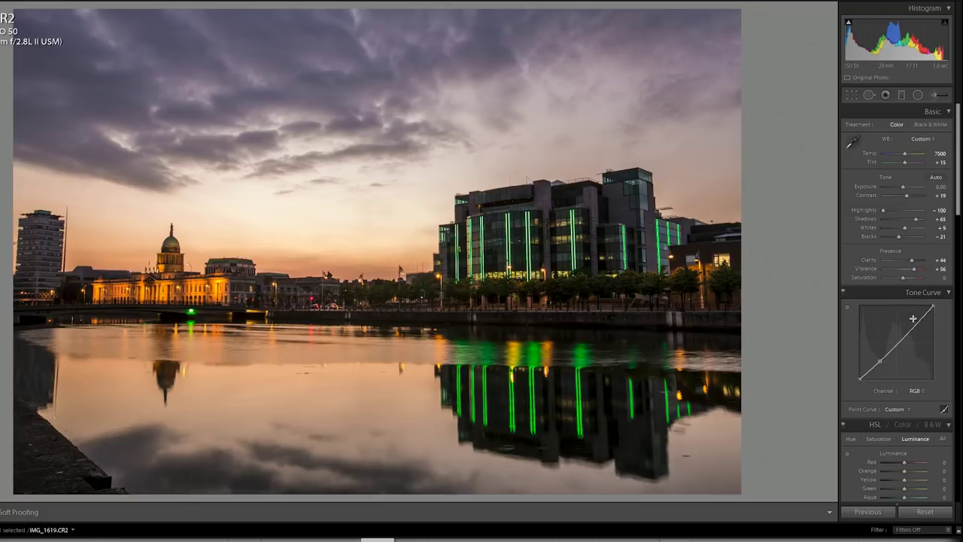
pyautogui.moveTo(919, 328); pyautogui.dragTo(914, 323)
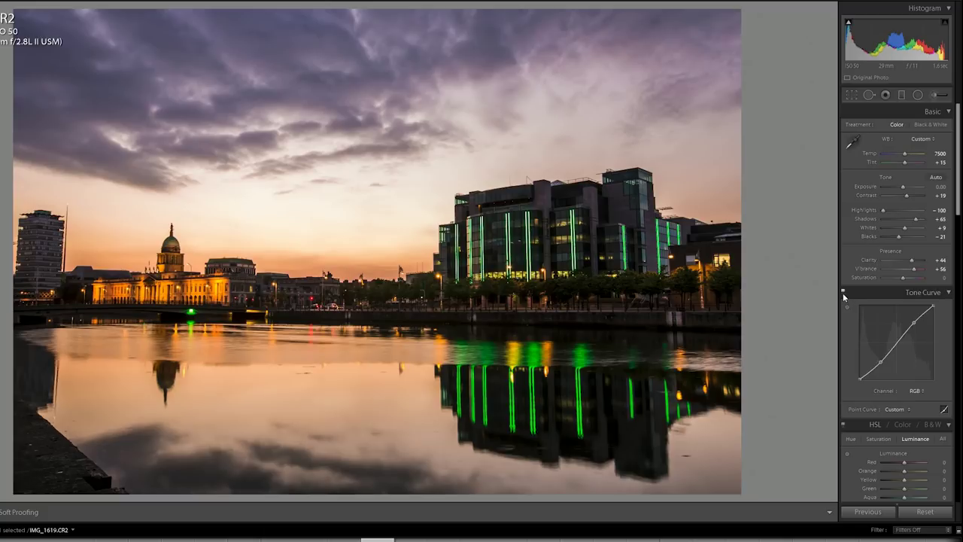
# Toggle the Tone Curve panel off and on to compare before and after
pyautogui.click(844, 292)
pyautogui.click(843, 294)
pyautogui.click(844, 296)
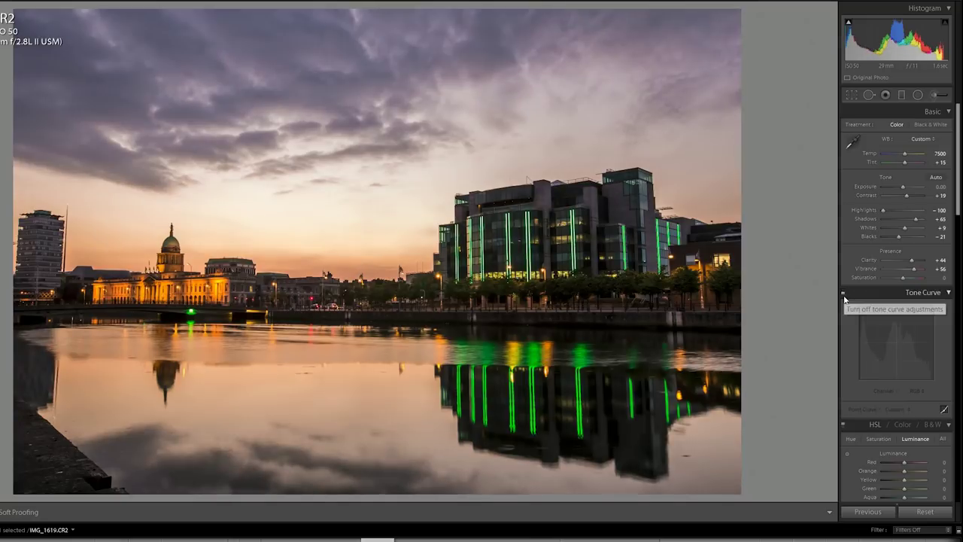
pyautogui.click(845, 294)
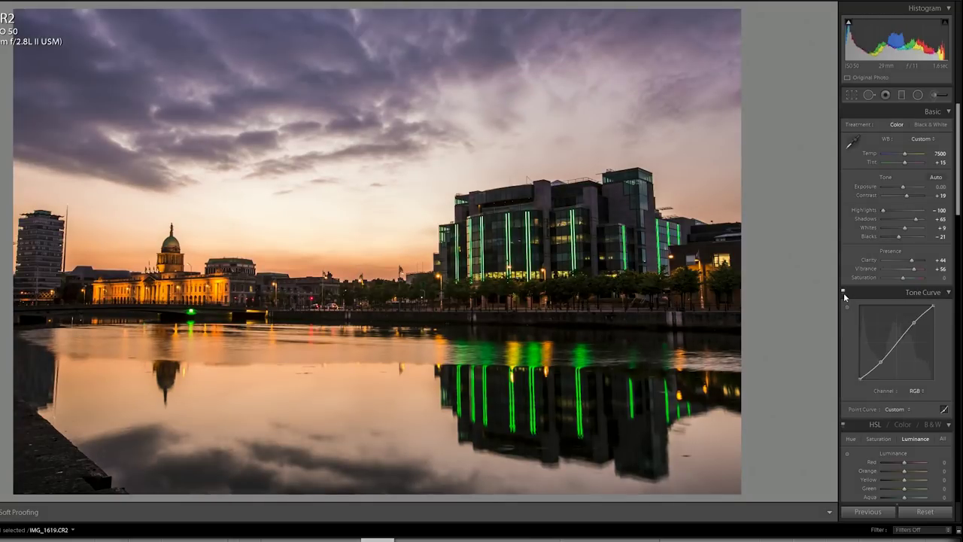
pyautogui.click(843, 293)
pyautogui.click(844, 293)
# Add another point to the tone curve and compare it with the curve off and on
pyautogui.click(914, 324)
pyautogui.click(844, 295)
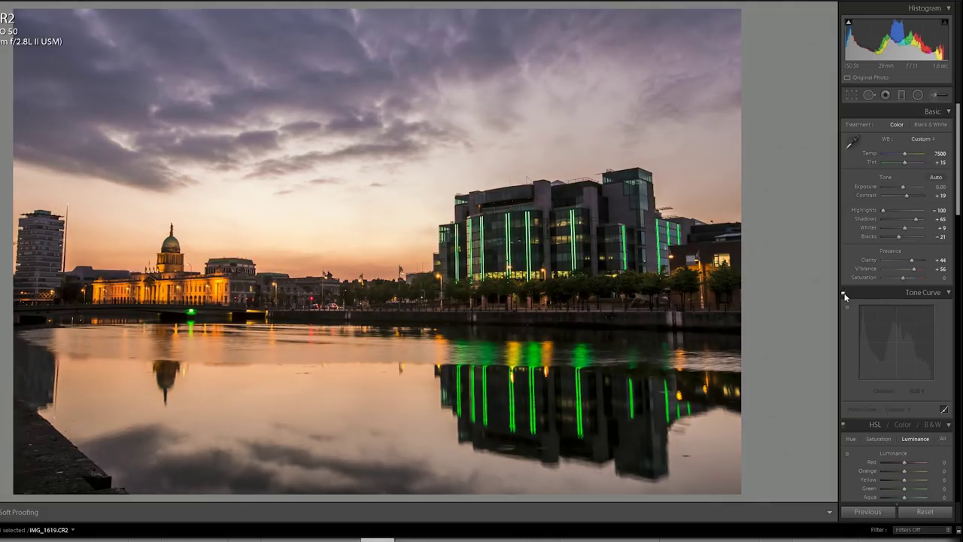
pyautogui.click(844, 294)
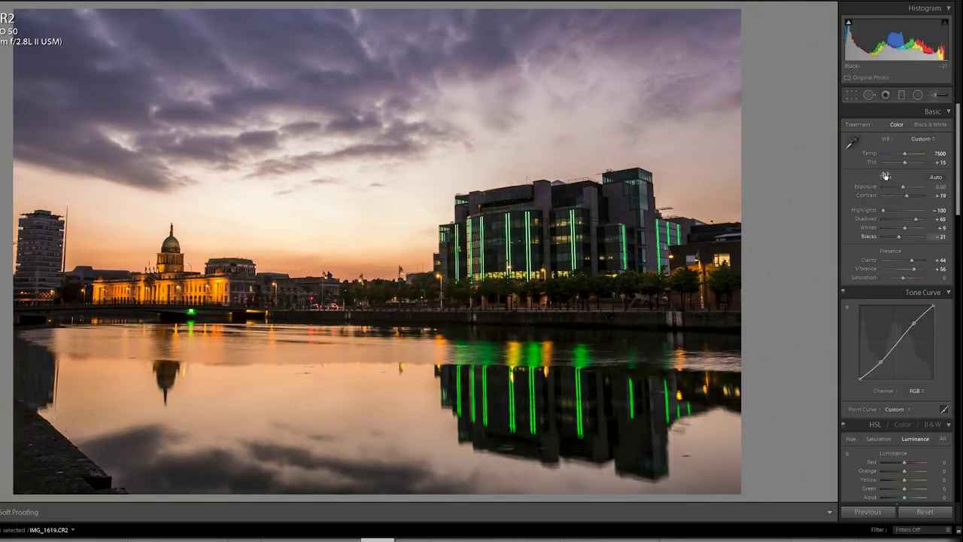
pyautogui.moveTo(960, 134); pyautogui.dragTo(960, 289)
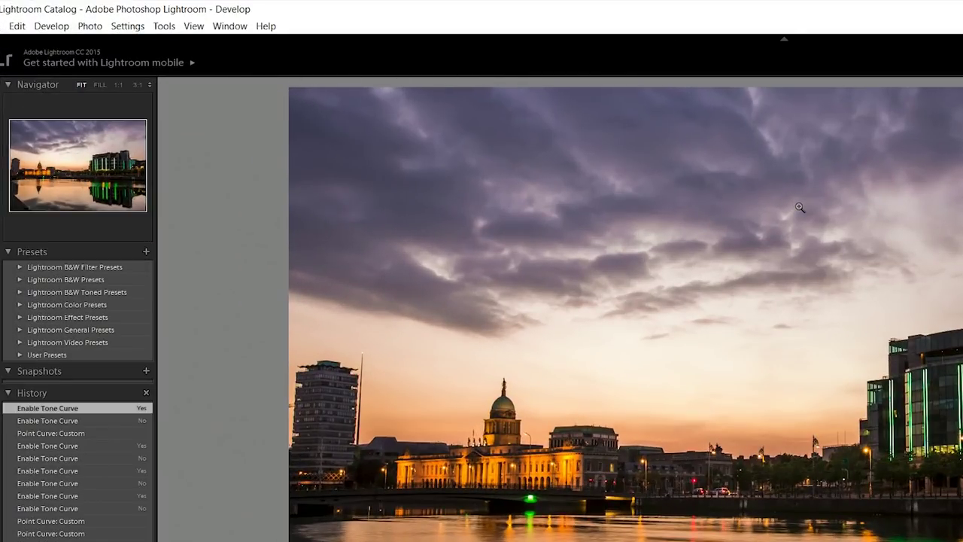
# Cycle the Loupe info overlay to show file info, then exposure and lens info
pyautogui.press('i')
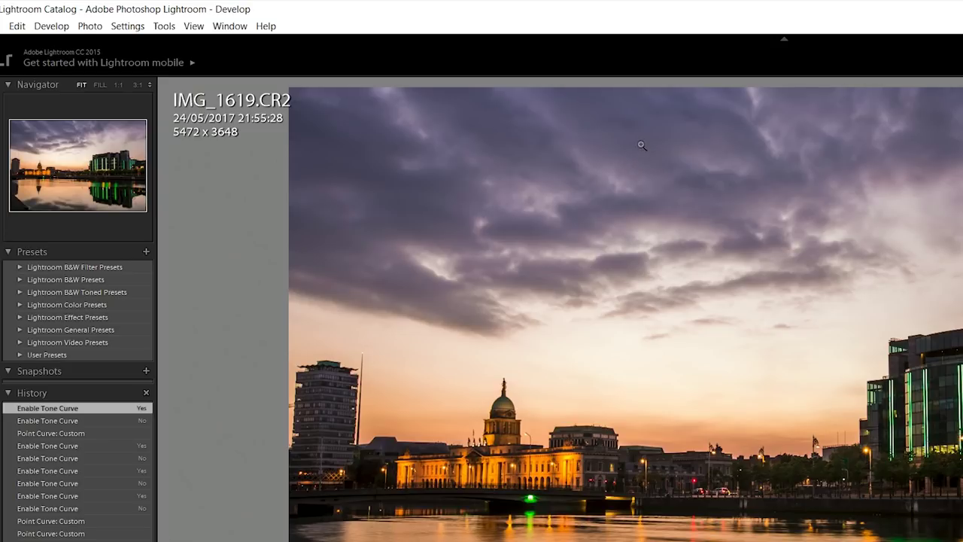
pyautogui.press('i')
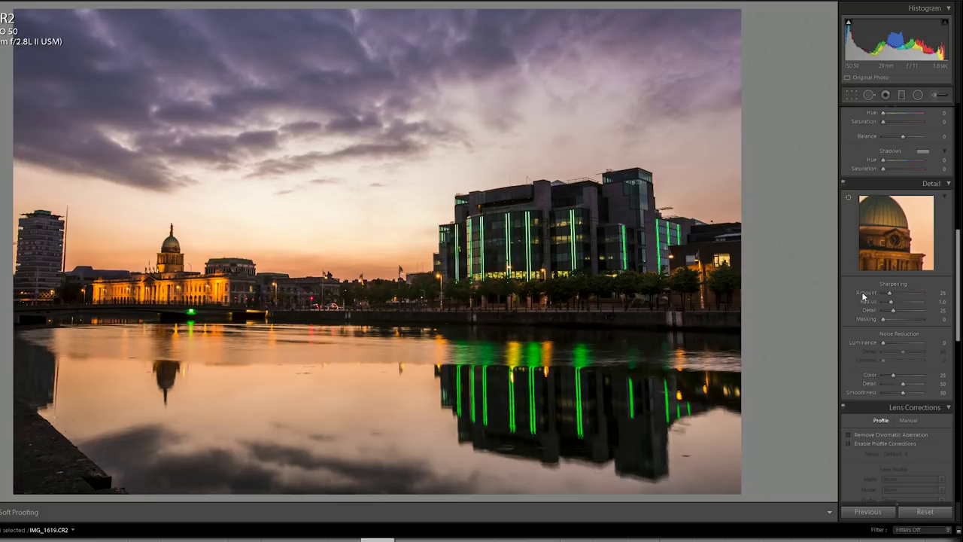
# Set sharpening Amount to 80 and Luminance noise reduction to 20 in the Detail panel
pyautogui.press('.')
pyautogui.click(936, 292)
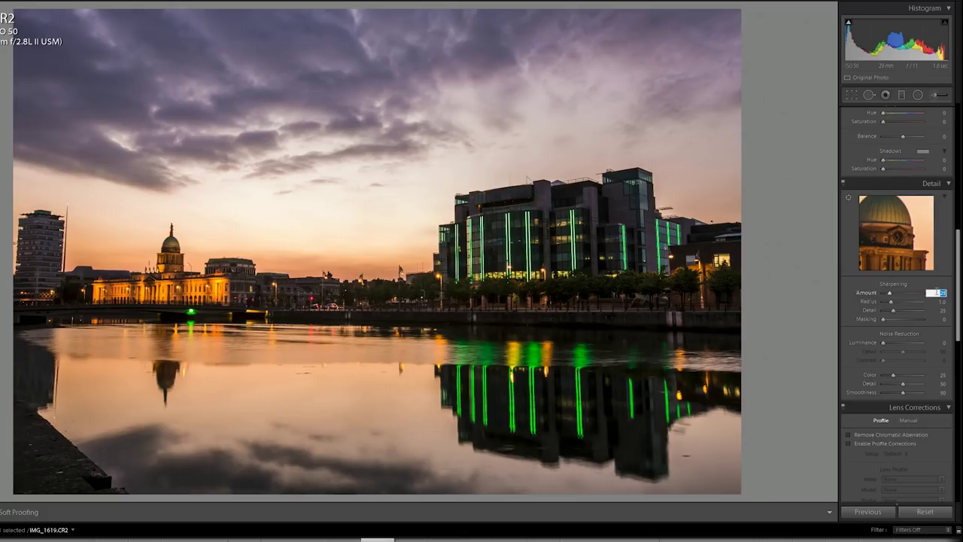
pyautogui.write('80')
pyautogui.press('Return')
pyautogui.click(936, 342)
pyautogui.write('20')
pyautogui.press('Return')
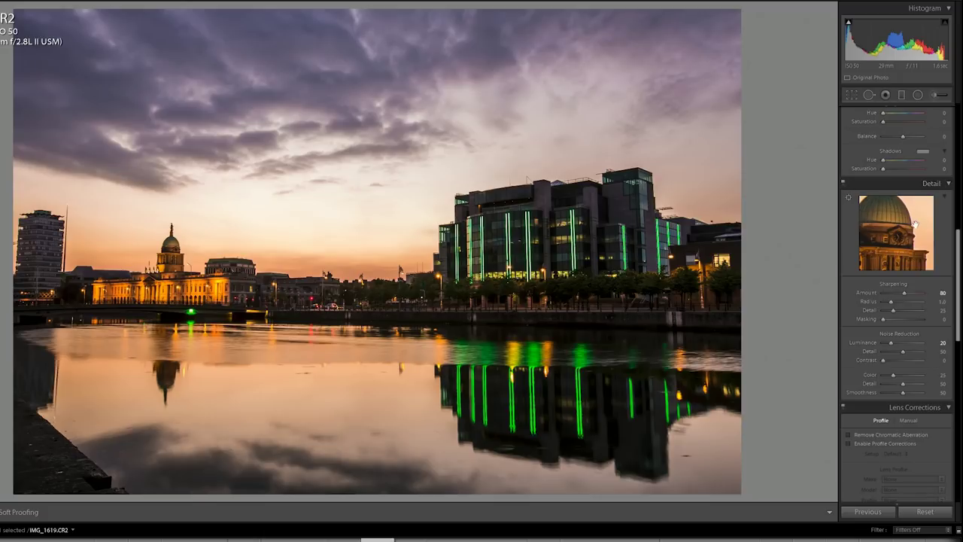
# Toggle the Detail panel off and on to compare sharpening and noise reduction
pyautogui.click(844, 184)
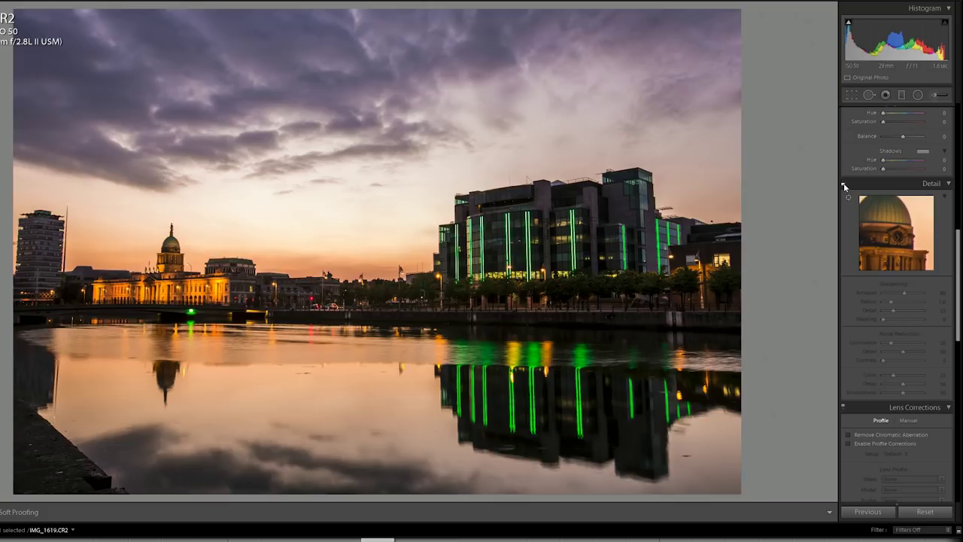
pyautogui.click(844, 183)
pyautogui.click(843, 184)
pyautogui.click(844, 184)
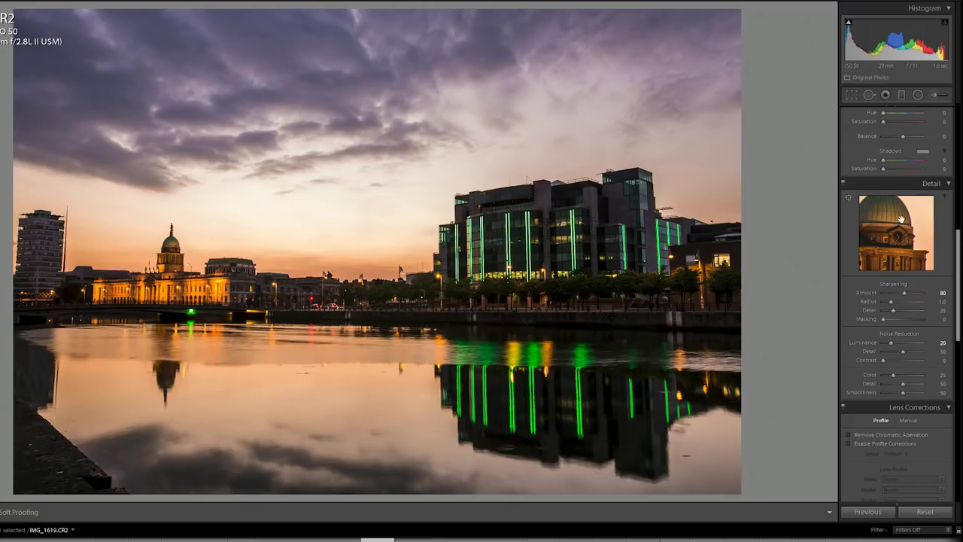
# Scroll to Lens Corrections and magnify the photo to 3:1 around the green dome
pyautogui.moveTo(958, 256); pyautogui.dragTo(958, 308)
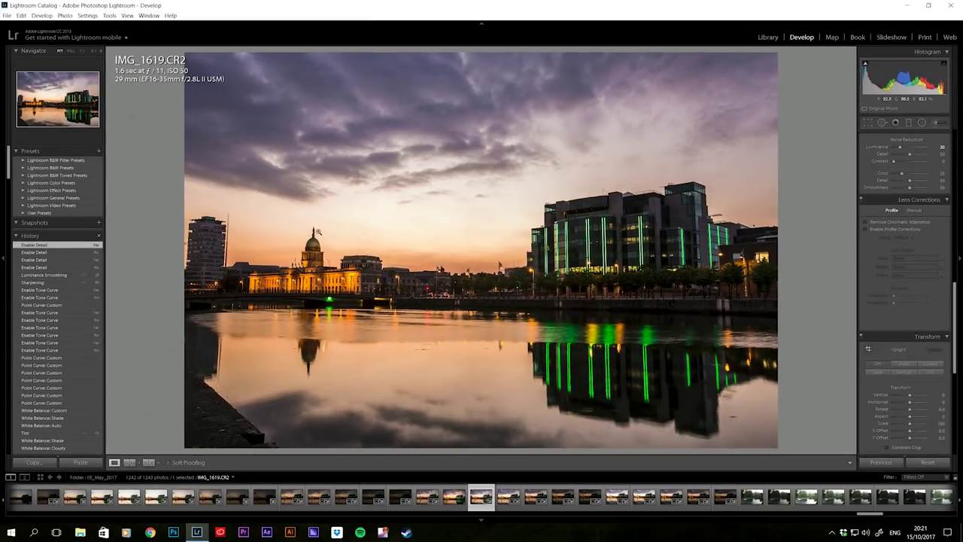
pyautogui.click(317, 232)
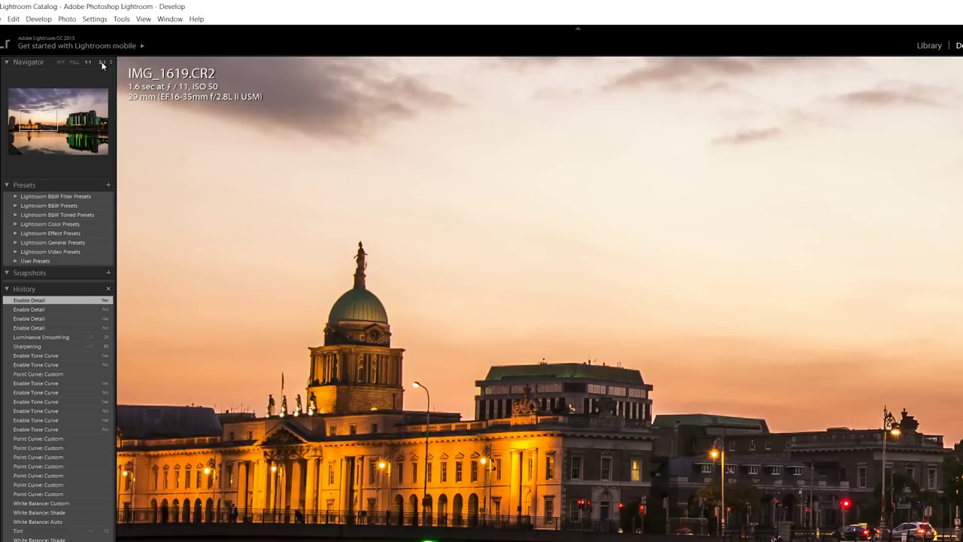
pyautogui.click(103, 62)
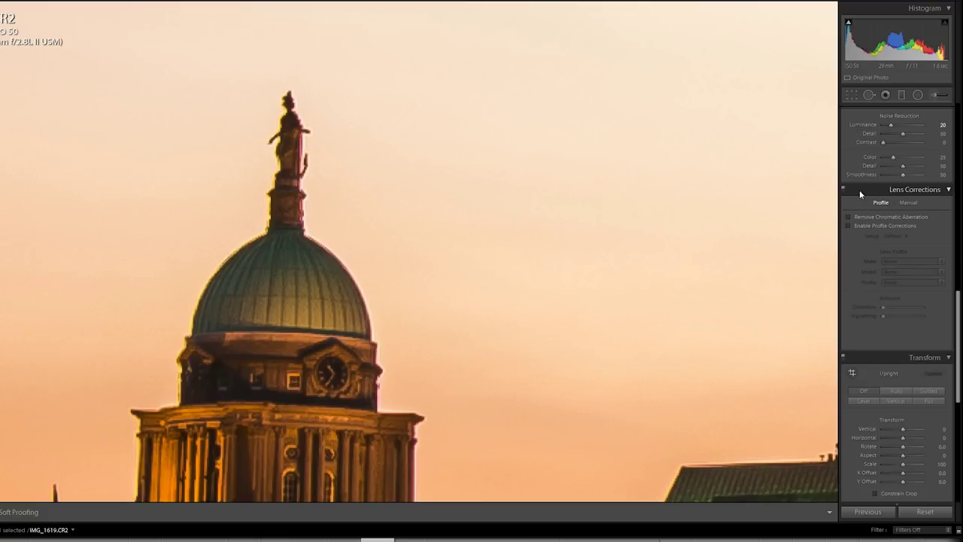
# Enable Remove Chromatic Aberration, compare lens corrections off and on, and fit the photo to view
pyautogui.click(848, 216)
pyautogui.click(844, 189)
pyautogui.click(844, 191)
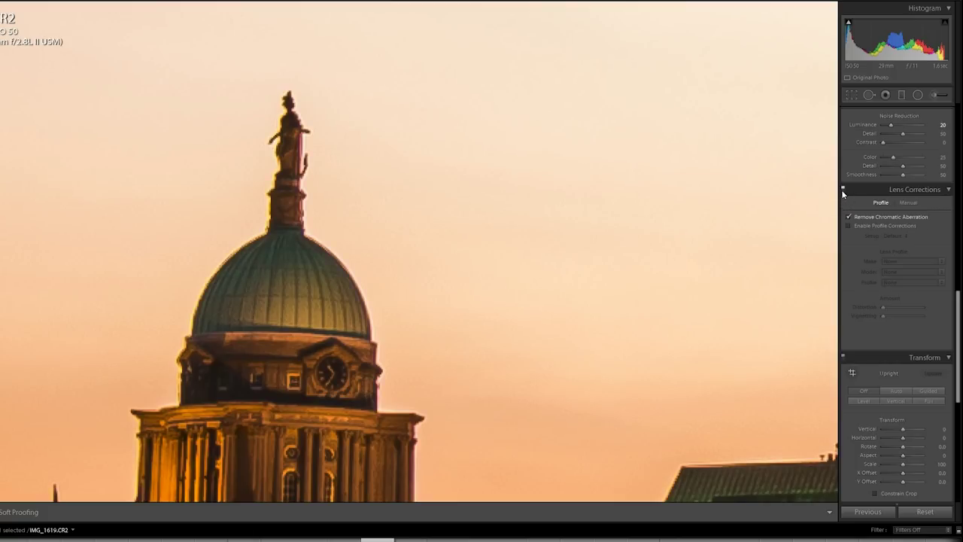
pyautogui.click(711, 273)
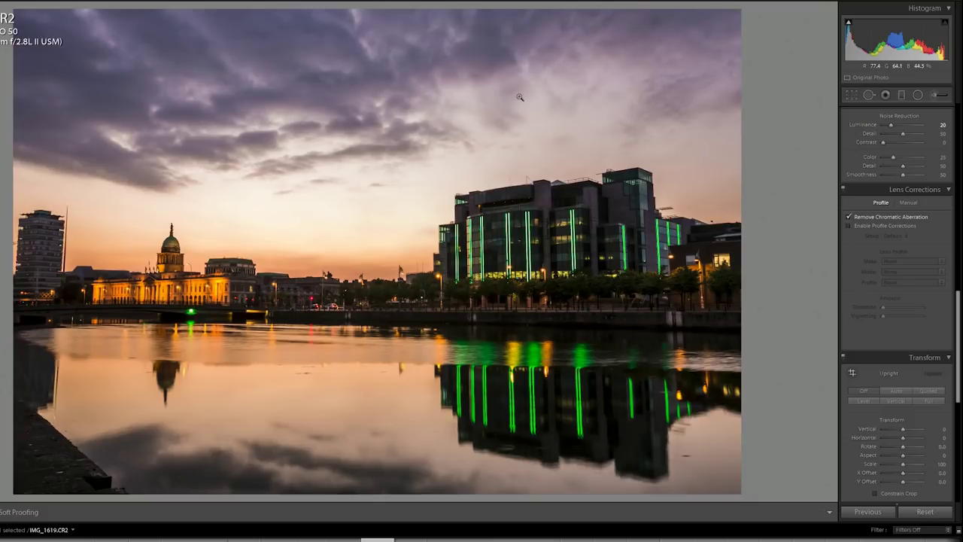
# Enable the Canon EF 16-35mm profile correction, leaving Vignetting at its default 100
pyautogui.click(850, 225)
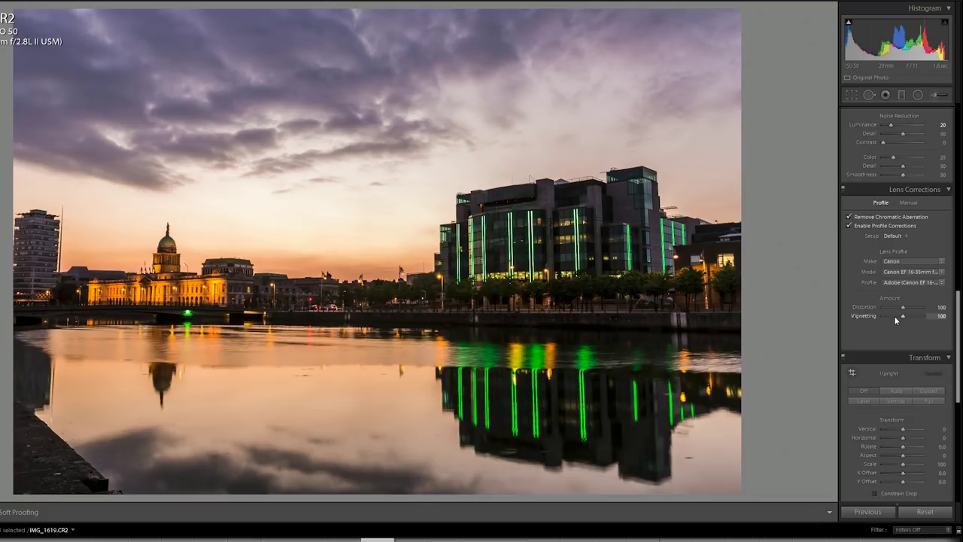
pyautogui.moveTo(903, 319); pyautogui.dragTo(891, 321)
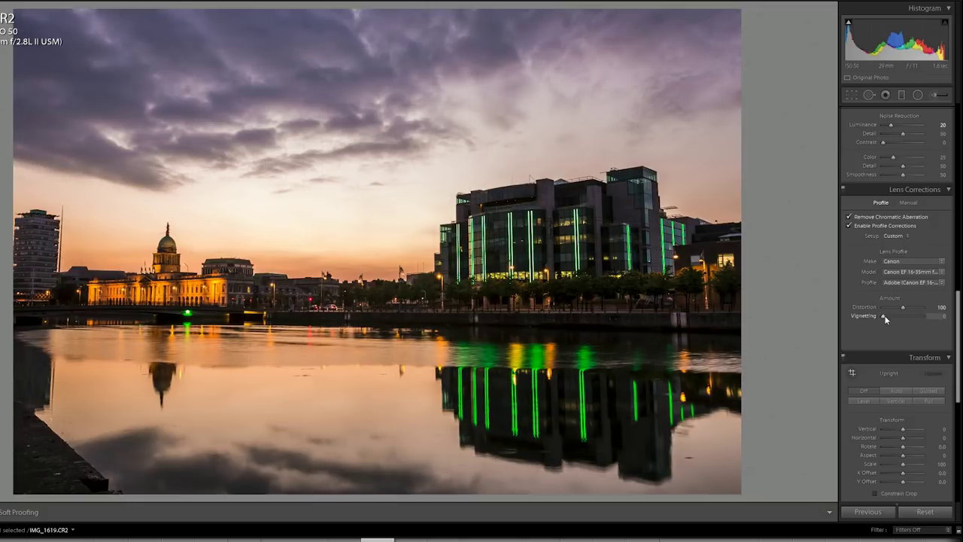
pyautogui.doubleClick(885, 316)
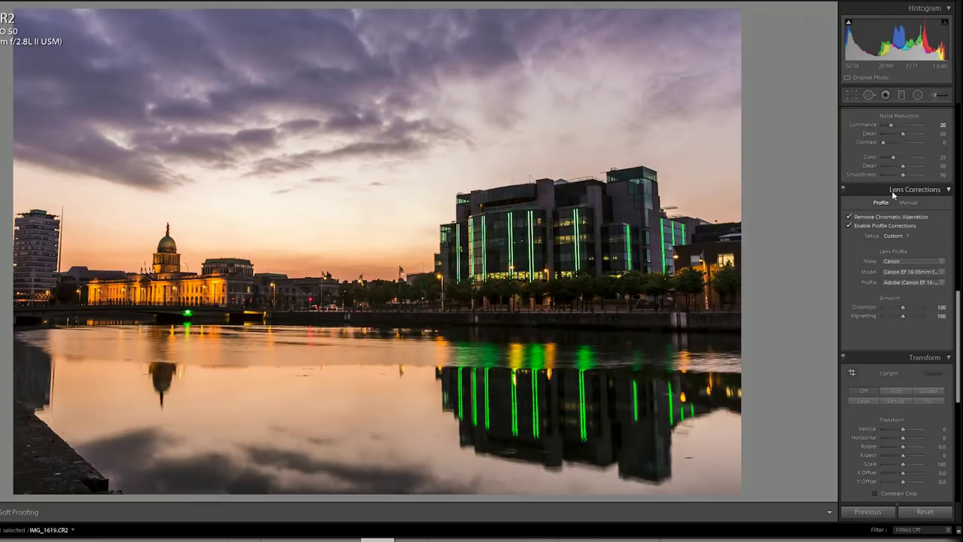
# Apply Upright Auto in the Transform panel, keeping Vertical and other transform values at 0
pyautogui.scroll(5, 958, 338)
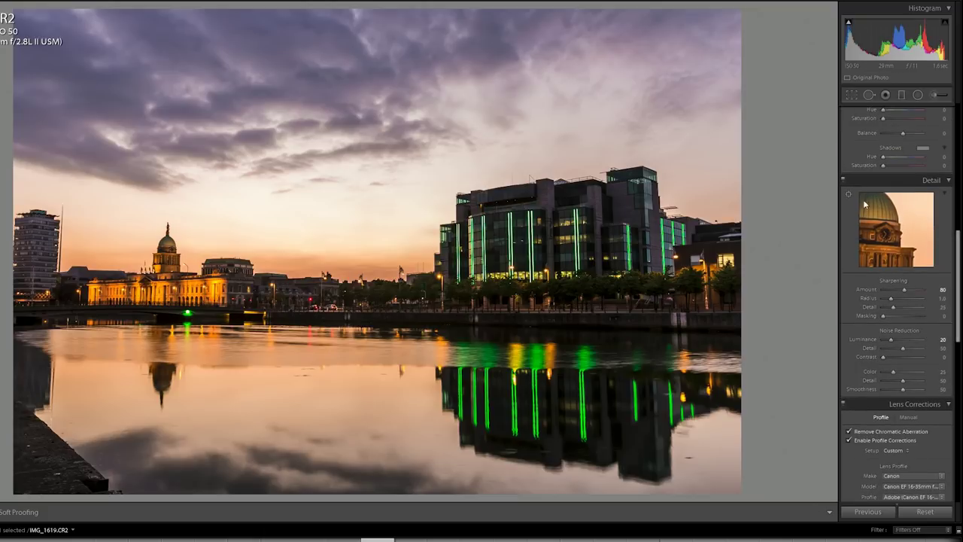
pyautogui.scroll(-3, 956, 307)
pyautogui.moveTo(956, 307); pyautogui.dragTo(958, 394)
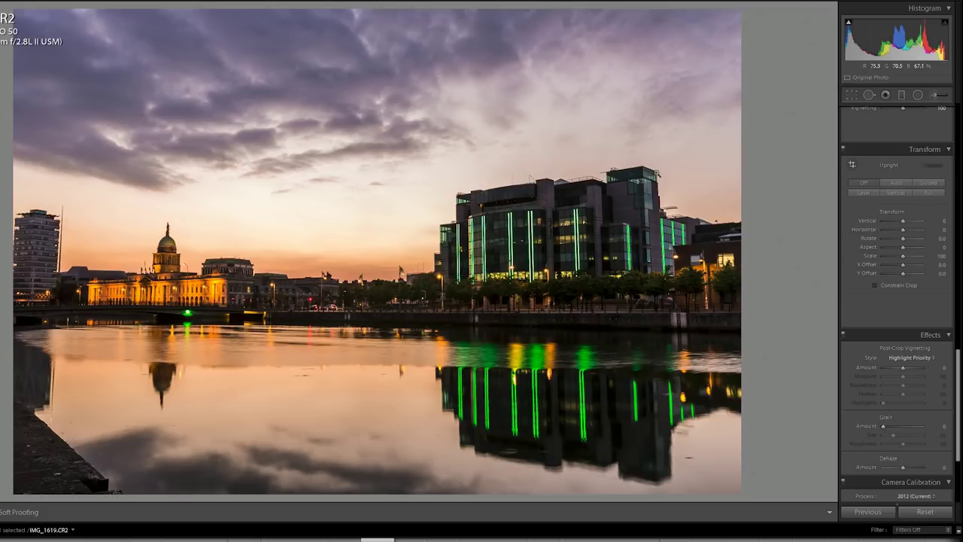
pyautogui.click(902, 185)
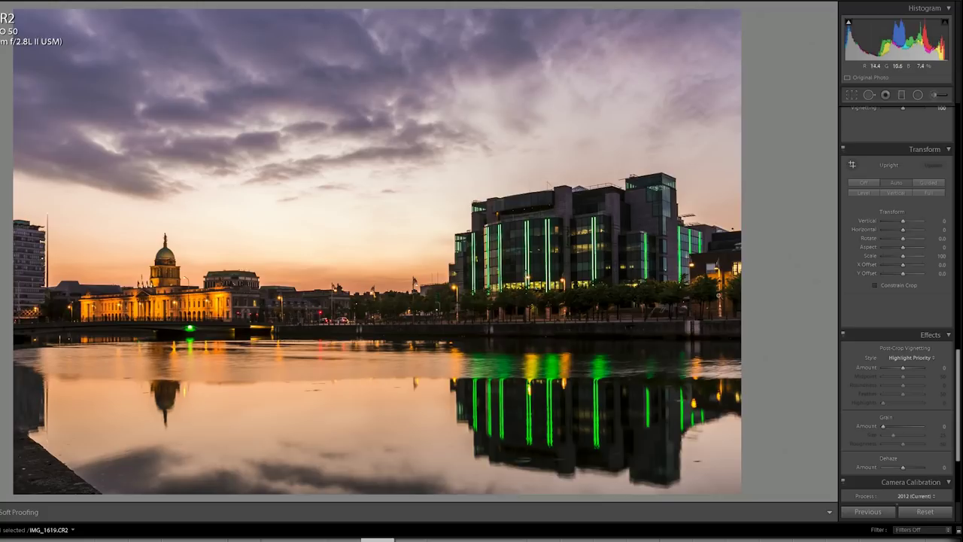
pyautogui.moveTo(902, 223); pyautogui.dragTo(904, 226)
pyautogui.moveTo(902, 222); pyautogui.dragTo(904, 223)
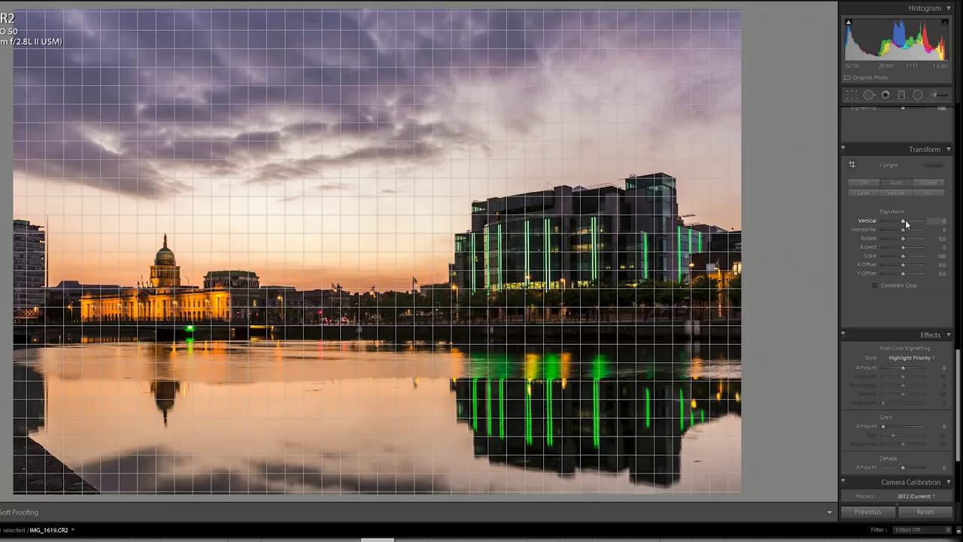
pyautogui.moveTo(908, 220); pyautogui.dragTo(909, 221)
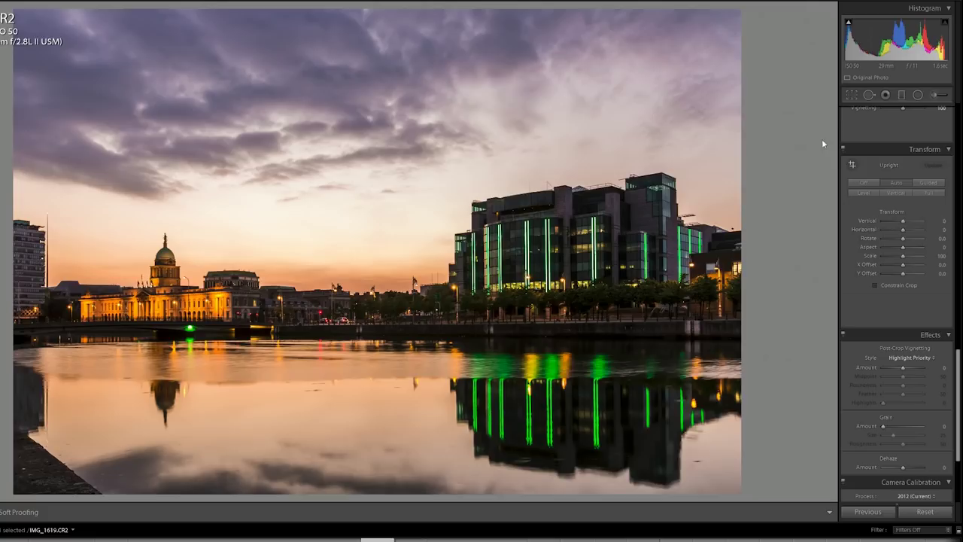
# Give the post-crop vignette feather 63 and Highlights 0, then bring up HSL Luminance
pyautogui.scroll(-5, 908, 349)
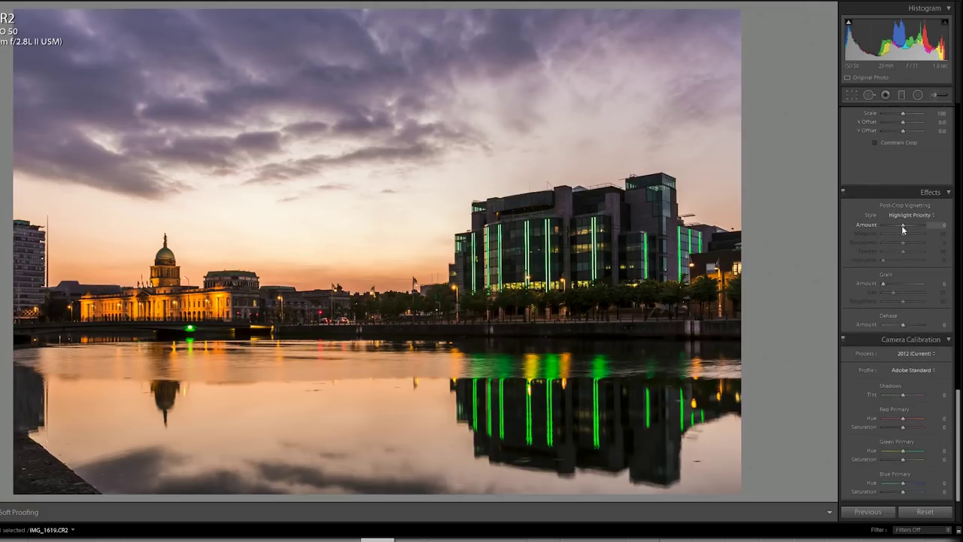
pyautogui.moveTo(901, 224)
pyautogui.mouseDown()
pyautogui.moveTo(871, 224)
pyautogui.moveTo(899, 228)
pyautogui.mouseUp()
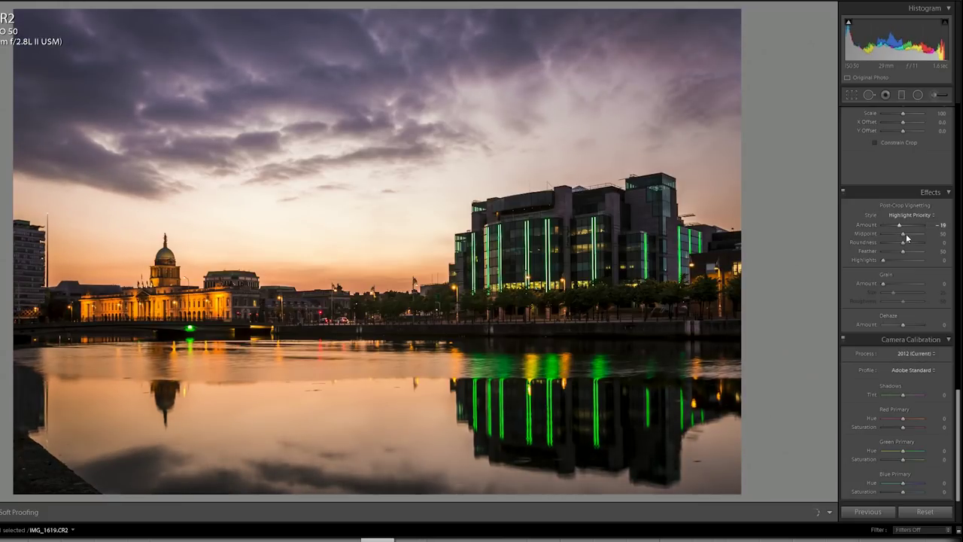
pyautogui.moveTo(903, 252)
pyautogui.mouseDown()
pyautogui.moveTo(918, 253)
pyautogui.moveTo(875, 260)
pyautogui.moveTo(910, 257)
pyautogui.mouseUp()
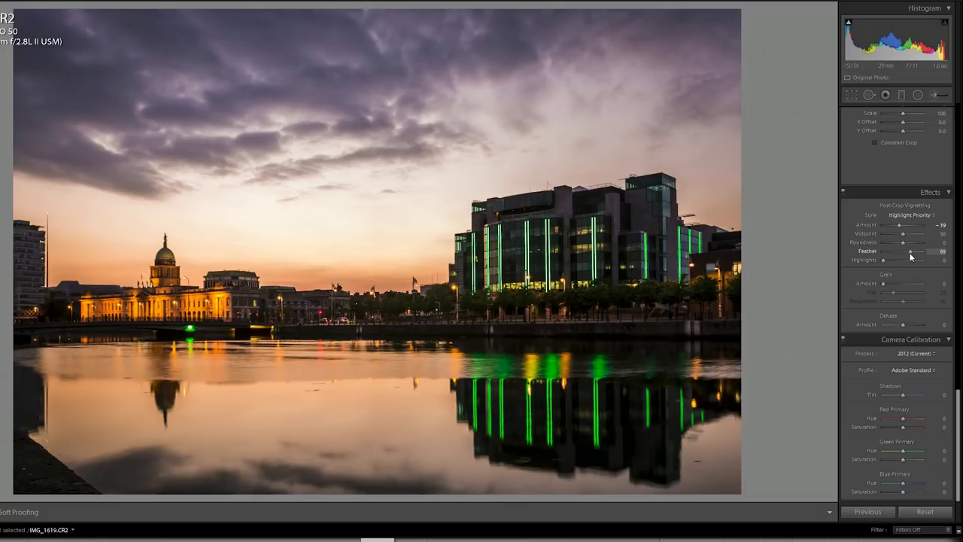
pyautogui.click(844, 191)
pyautogui.click(843, 190)
pyautogui.moveTo(885, 260); pyautogui.dragTo(921, 260)
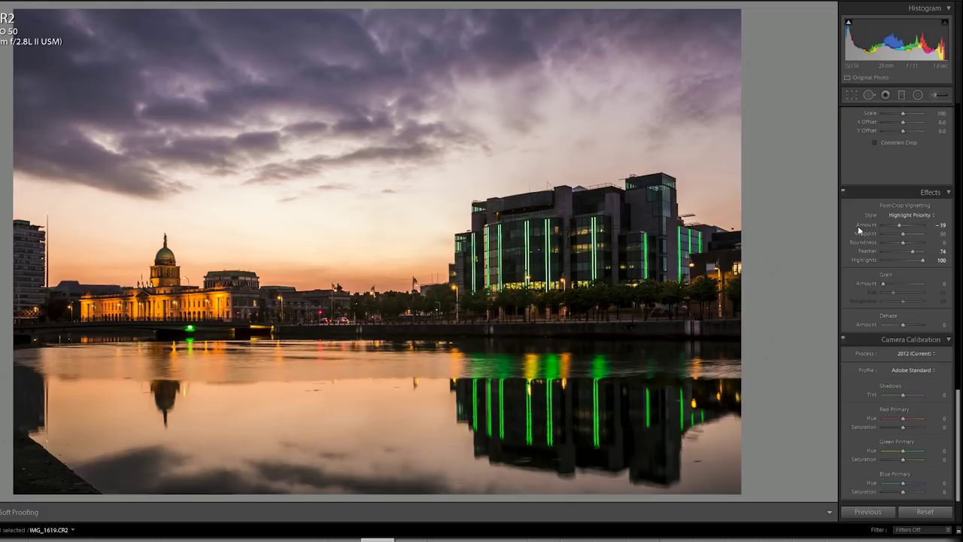
pyautogui.click(886, 261)
pyautogui.moveTo(879, 259); pyautogui.dragTo(858, 293)
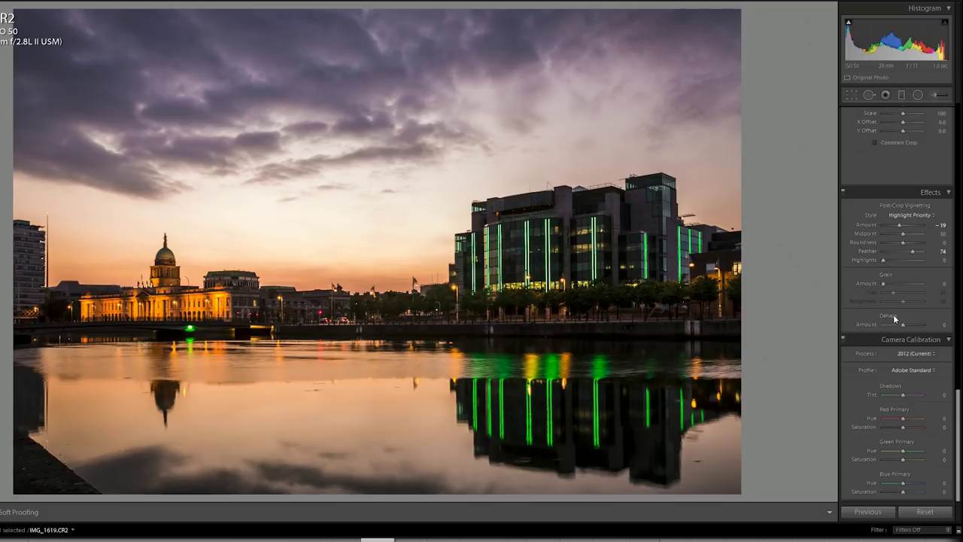
pyautogui.moveTo(956, 401); pyautogui.dragTo(960, 221)
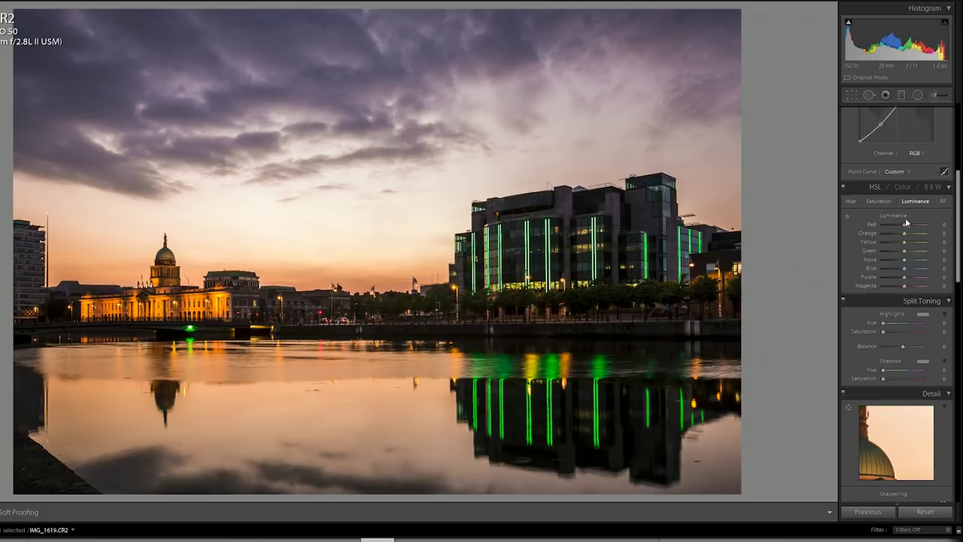
# Brighten red luminance to +9 and darken orange luminance to -17 to deepen sunset tones
pyautogui.moveTo(906, 225)
pyautogui.mouseDown()
pyautogui.moveTo(883, 226)
pyautogui.moveTo(910, 226)
pyautogui.mouseUp()
pyautogui.moveTo(910, 227); pyautogui.dragTo(906, 229)
pyautogui.moveTo(905, 234); pyautogui.dragTo(876, 235)
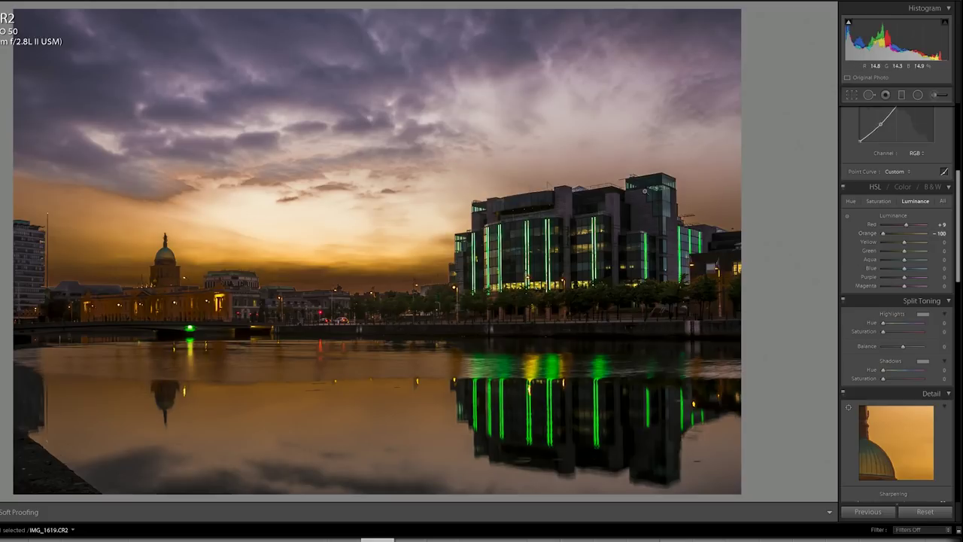
pyautogui.moveTo(884, 235); pyautogui.dragTo(902, 235)
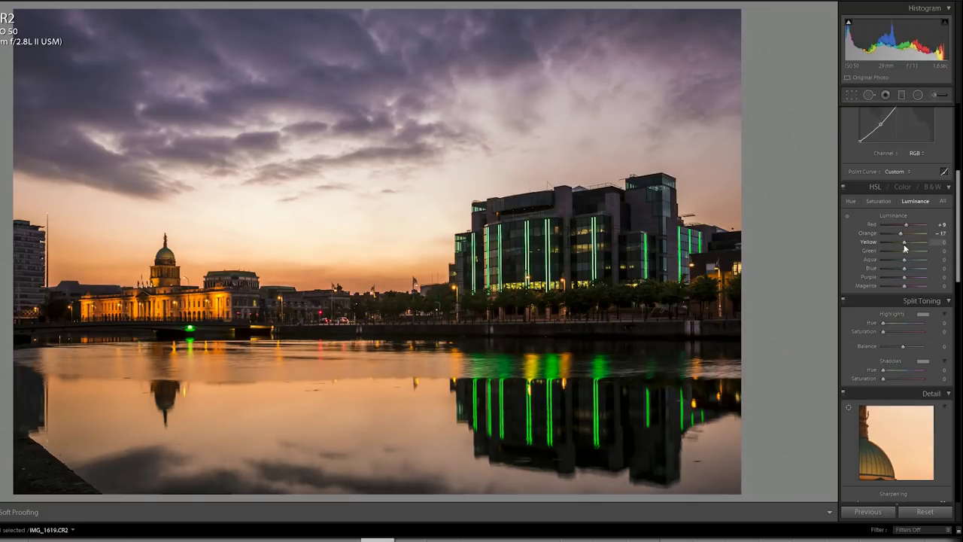
# Set luminance to Yellow -11, Green +15, Aqua +9, Blue -24, Purple -7, Magenta +4
pyautogui.moveTo(908, 243); pyautogui.dragTo(903, 245)
pyautogui.moveTo(904, 245); pyautogui.dragTo(901, 242)
pyautogui.moveTo(905, 251)
pyautogui.mouseDown()
pyautogui.moveTo(918, 251)
pyautogui.moveTo(892, 251)
pyautogui.moveTo(922, 255)
pyautogui.moveTo(897, 252)
pyautogui.moveTo(908, 257)
pyautogui.mouseUp()
pyautogui.moveTo(900, 264); pyautogui.dragTo(912, 264)
pyautogui.moveTo(905, 264); pyautogui.dragTo(908, 264)
pyautogui.moveTo(908, 264); pyautogui.dragTo(909, 265)
pyautogui.moveTo(906, 271); pyautogui.dragTo(902, 274)
pyautogui.moveTo(898, 276); pyautogui.dragTo(907, 279)
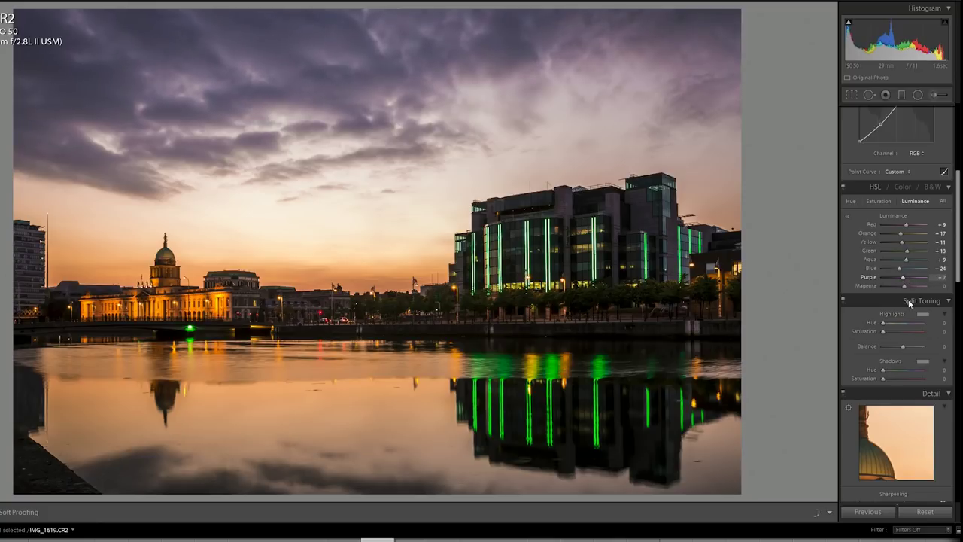
pyautogui.moveTo(906, 287)
pyautogui.mouseDown()
pyautogui.moveTo(887, 289)
pyautogui.moveTo(917, 288)
pyautogui.moveTo(893, 284)
pyautogui.moveTo(906, 288)
pyautogui.mouseUp()
# Compare HSL on and off, then drop every colour's saturation to -100
pyautogui.click(845, 188)
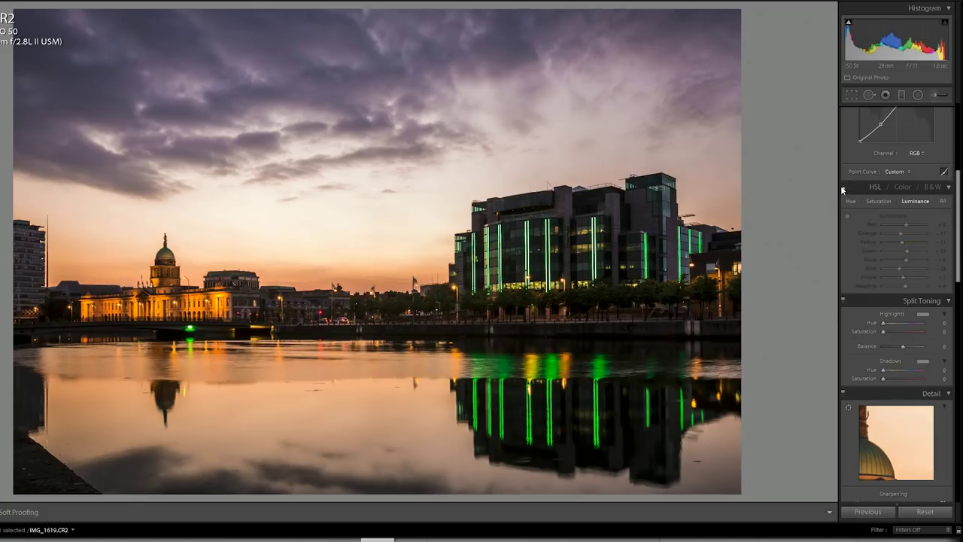
pyautogui.click(845, 189)
pyautogui.click(843, 189)
pyautogui.click(844, 189)
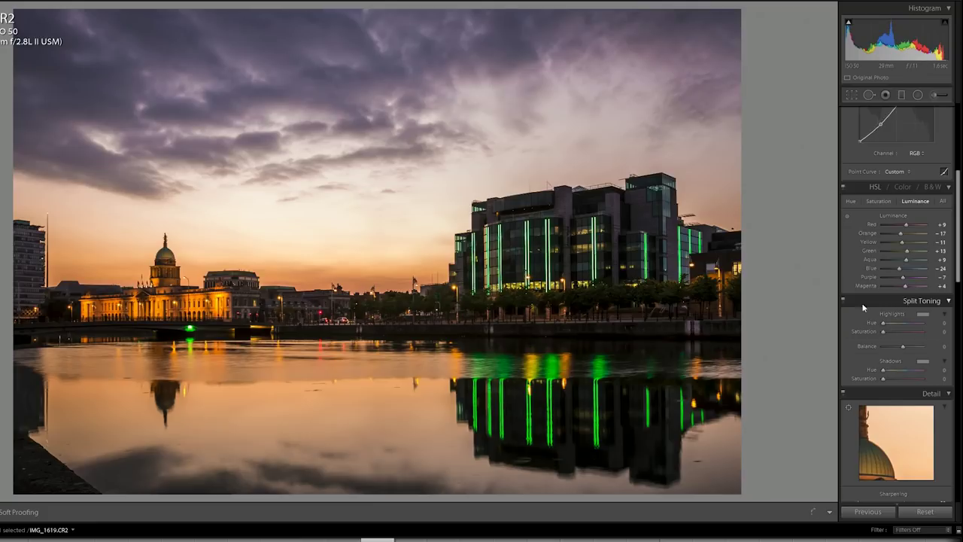
pyautogui.click(878, 202)
pyautogui.moveTo(903, 224); pyautogui.dragTo(883, 268)
pyautogui.moveTo(904, 277); pyautogui.dragTo(882, 277)
pyautogui.click(883, 286)
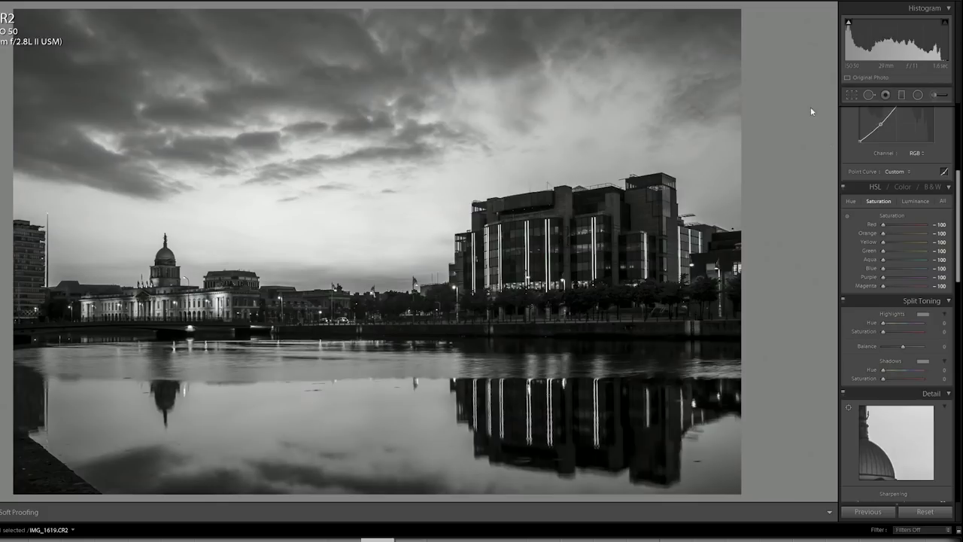
# Restore saturation to Red +11, Orange +17 and Yellow +26
pyautogui.doubleClick(884, 227)
pyautogui.moveTo(903, 226); pyautogui.dragTo(902, 228)
pyautogui.click(908, 233)
pyautogui.press('Down')
pyautogui.press('Down')
pyautogui.press('Down')
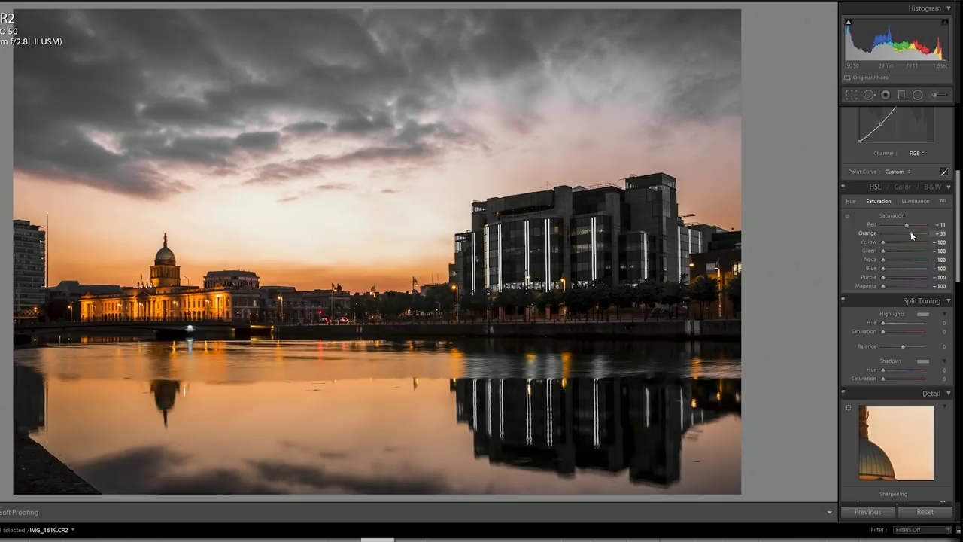
pyautogui.click(910, 242)
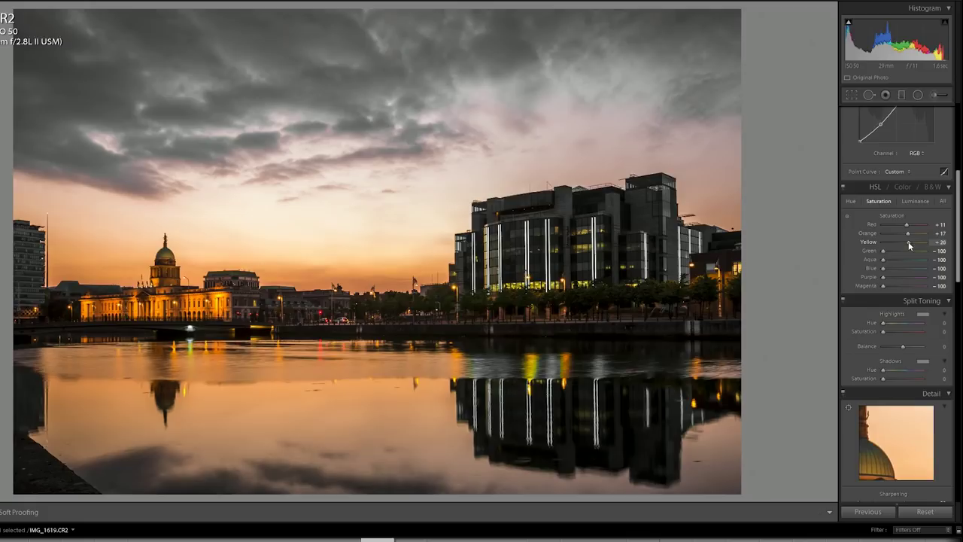
pyautogui.moveTo(911, 246)
pyautogui.mouseDown()
pyautogui.moveTo(891, 243)
pyautogui.moveTo(911, 245)
pyautogui.mouseUp()
pyautogui.press('Down')
pyautogui.press('Down')
pyautogui.press('Down')
pyautogui.press('Down')
pyautogui.press('Down')
pyautogui.press('Down')
pyautogui.press('Down')
pyautogui.press('Down')
# Set saturation to Green +9, Aqua +28, Blue -7 and Magenta +4
pyautogui.doubleClick(909, 251)
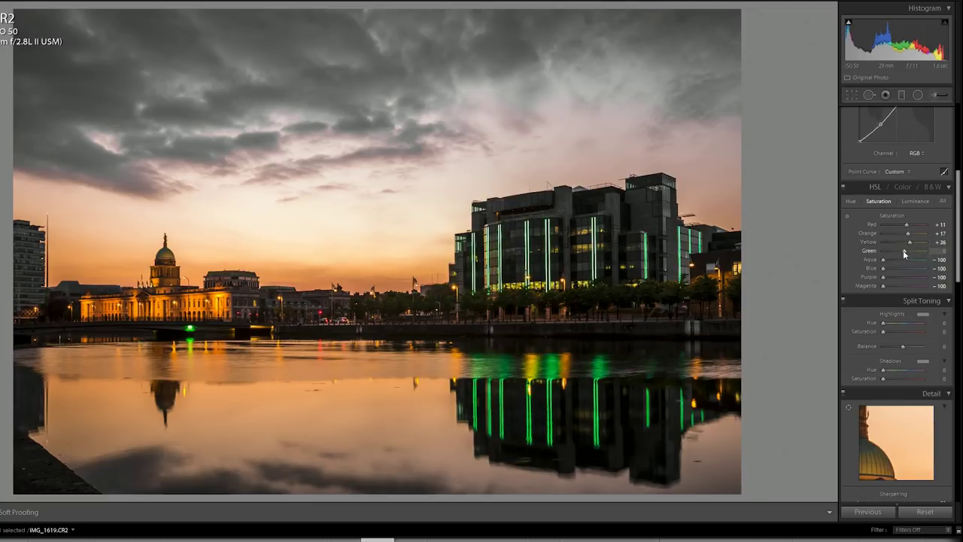
pyautogui.moveTo(906, 250); pyautogui.dragTo(910, 263)
pyautogui.click(905, 260)
pyautogui.click(908, 261)
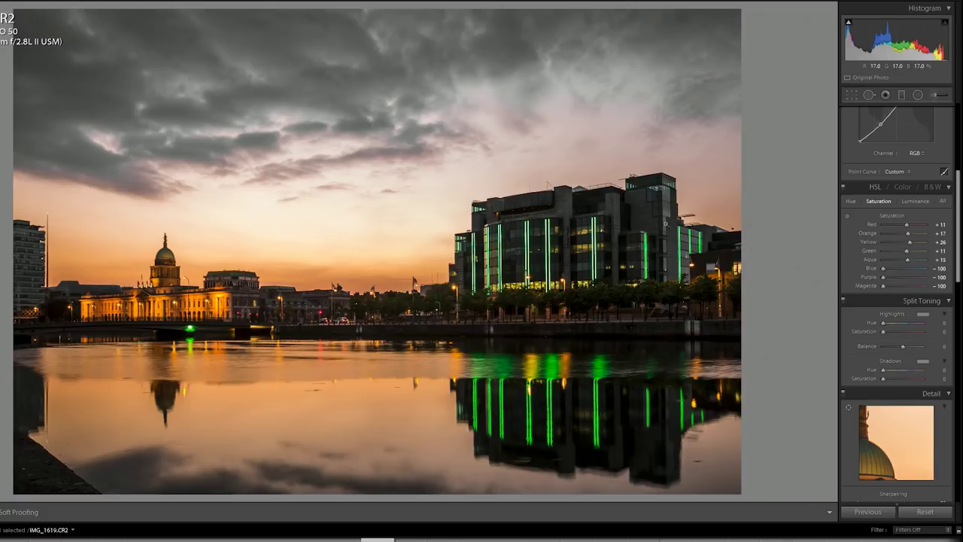
pyautogui.moveTo(907, 260)
pyautogui.mouseDown()
pyautogui.moveTo(884, 261)
pyautogui.moveTo(910, 261)
pyautogui.moveTo(905, 251)
pyautogui.mouseUp()
pyautogui.click(906, 251)
pyautogui.moveTo(882, 271); pyautogui.dragTo(905, 274)
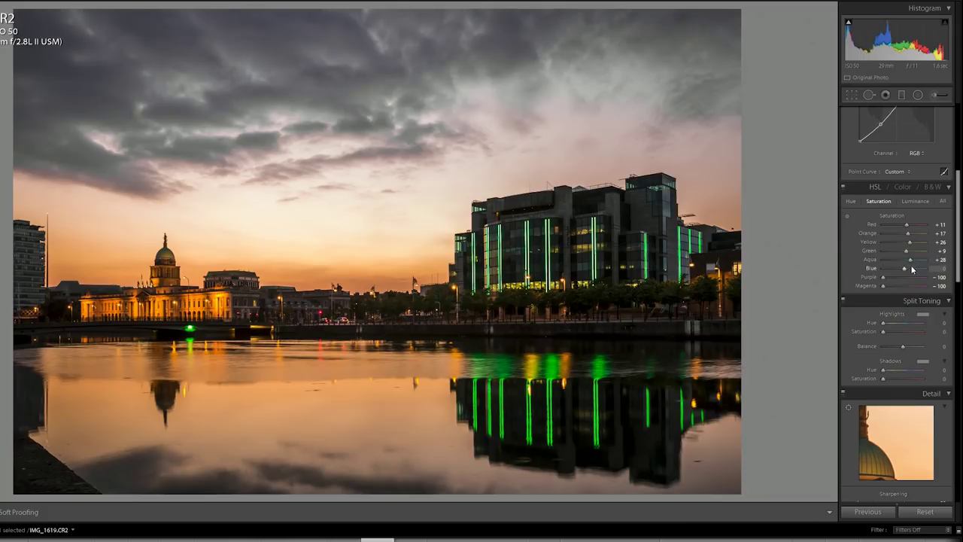
pyautogui.moveTo(907, 271); pyautogui.dragTo(910, 270)
pyautogui.moveTo(892, 269)
pyautogui.mouseDown()
pyautogui.moveTo(907, 279)
pyautogui.moveTo(898, 268)
pyautogui.mouseUp()
pyautogui.doubleClick(886, 286)
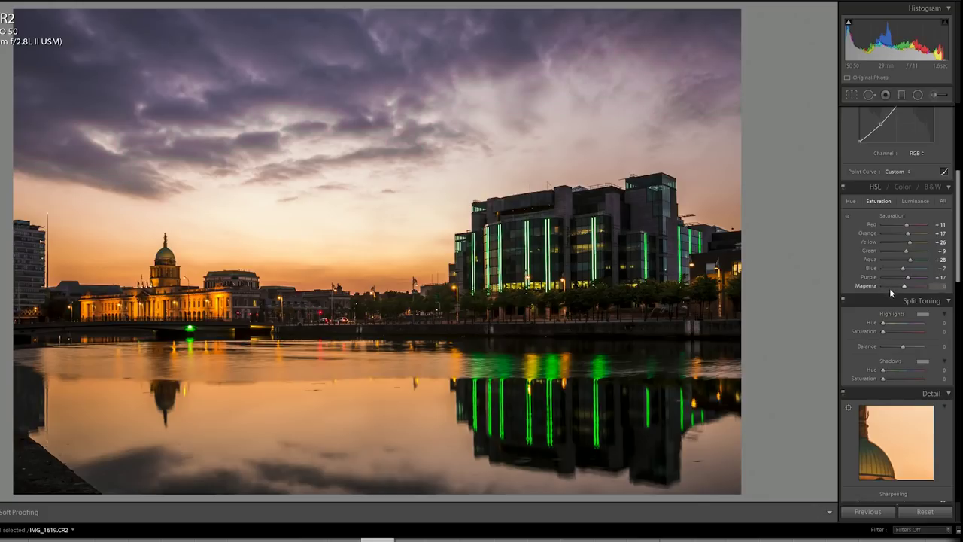
pyautogui.moveTo(905, 286); pyautogui.dragTo(906, 287)
# Reset Shadows Hue to 0 and preview highlight tint hues at full strength
pyautogui.moveTo(884, 370); pyautogui.dragTo(887, 370)
pyautogui.doubleClick(870, 371)
pyautogui.press('alt')
pyautogui.moveTo(884, 322)
pyautogui.mouseDown()
pyautogui.moveTo(918, 324)
pyautogui.moveTo(884, 326)
pyautogui.mouseUp()
# Set Highlights Hue to 30 and Saturation to 24, then preview Shadows Hue around 215
pyautogui.click(944, 324)
pyautogui.write('30')
pyautogui.press('Return')
pyautogui.moveTo(882, 334)
pyautogui.mouseDown()
pyautogui.moveTo(931, 333)
pyautogui.moveTo(892, 330)
pyautogui.mouseUp()
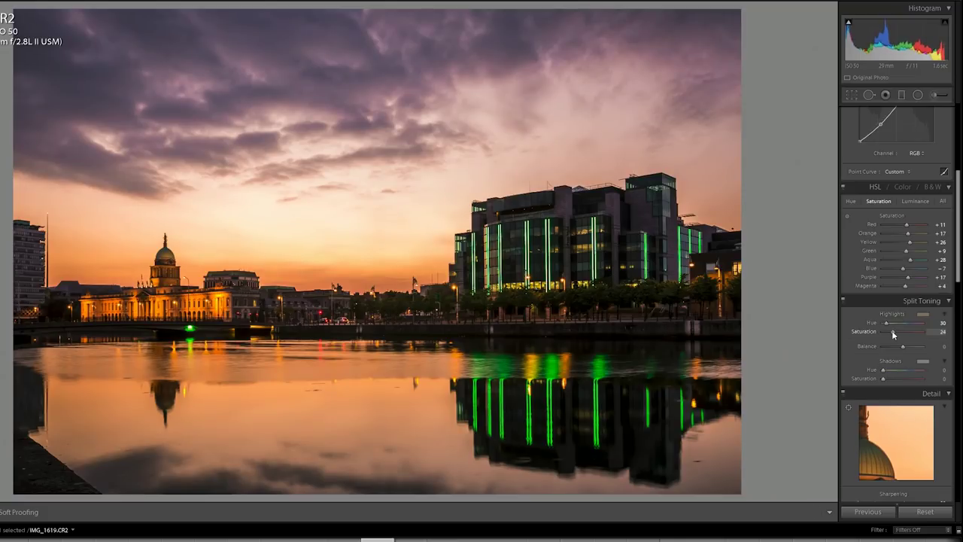
pyautogui.moveTo(884, 370); pyautogui.dragTo(905, 370)
# Set Shadows Hue 205, Shadows Saturation 19 and split-tone Balance +21
pyautogui.press('alt')
pyautogui.moveTo(909, 372); pyautogui.dragTo(909, 374)
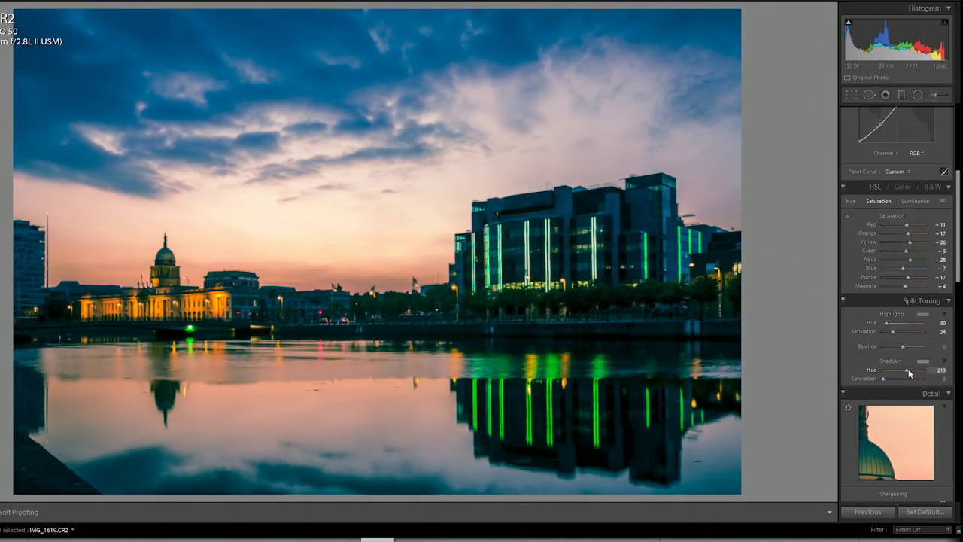
pyautogui.moveTo(909, 373); pyautogui.dragTo(908, 370)
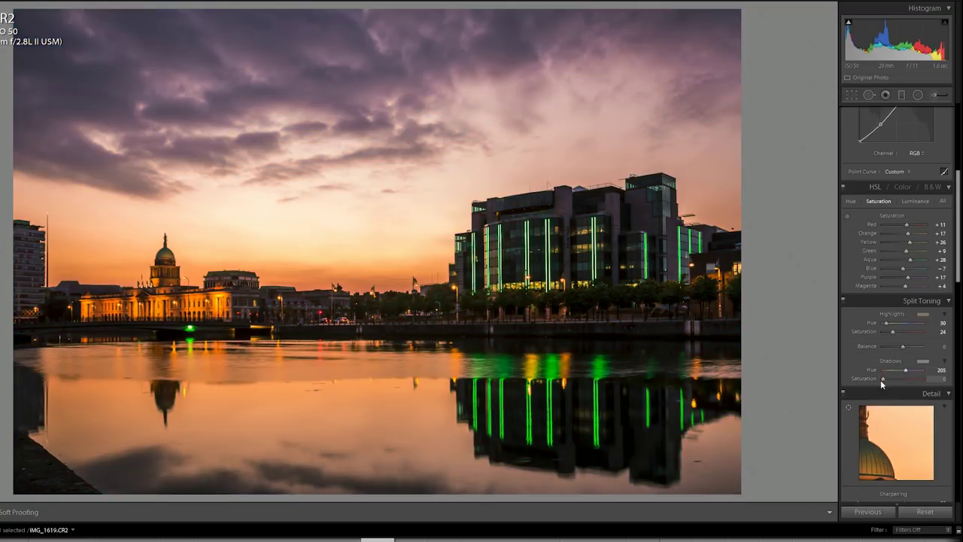
pyautogui.moveTo(883, 381); pyautogui.dragTo(892, 377)
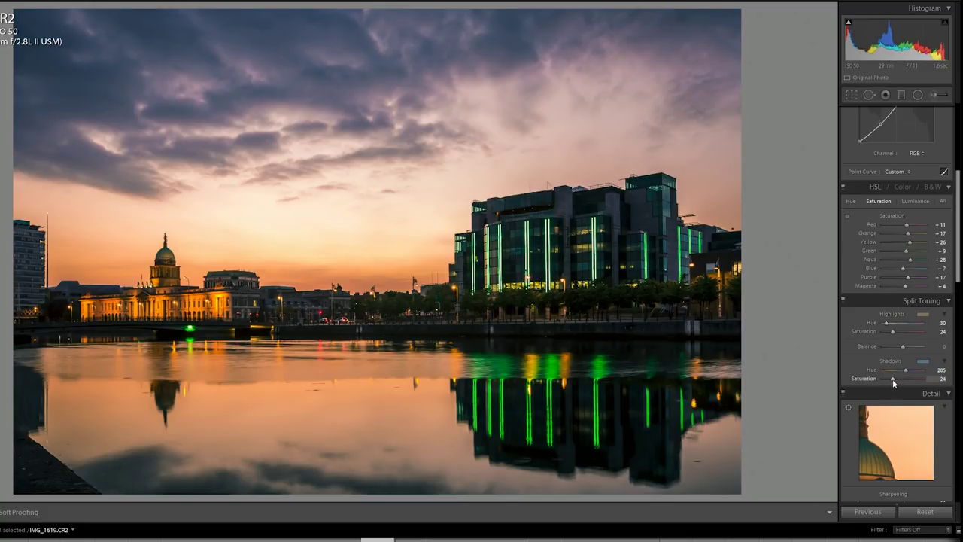
pyautogui.moveTo(894, 380); pyautogui.dragTo(890, 377)
pyautogui.moveTo(904, 347)
pyautogui.mouseDown()
pyautogui.moveTo(882, 351)
pyautogui.moveTo(919, 344)
pyautogui.moveTo(895, 345)
pyautogui.moveTo(908, 347)
pyautogui.mouseUp()
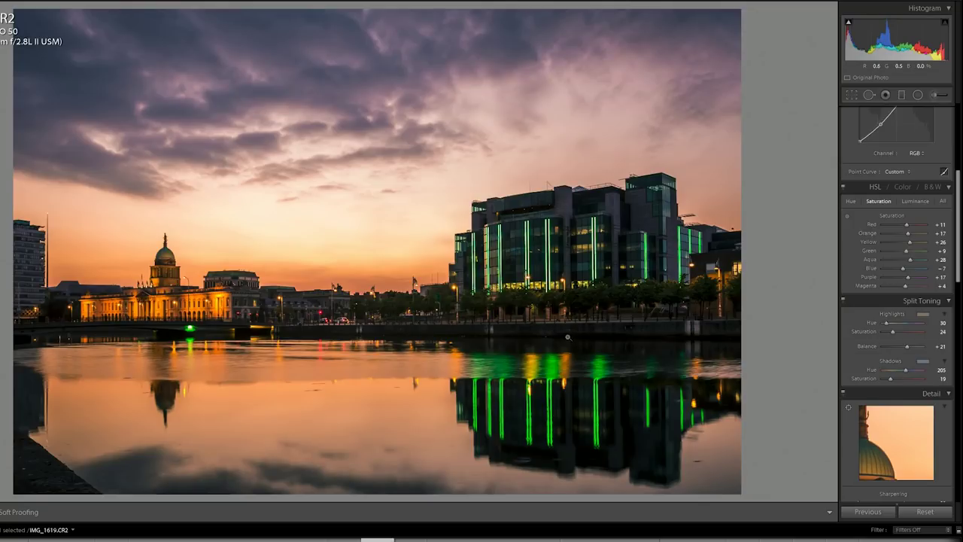
# Straighten the photo to a 0.66 angle along the waterfront and tighten the bottom crop corners
pyautogui.click(856, 98)
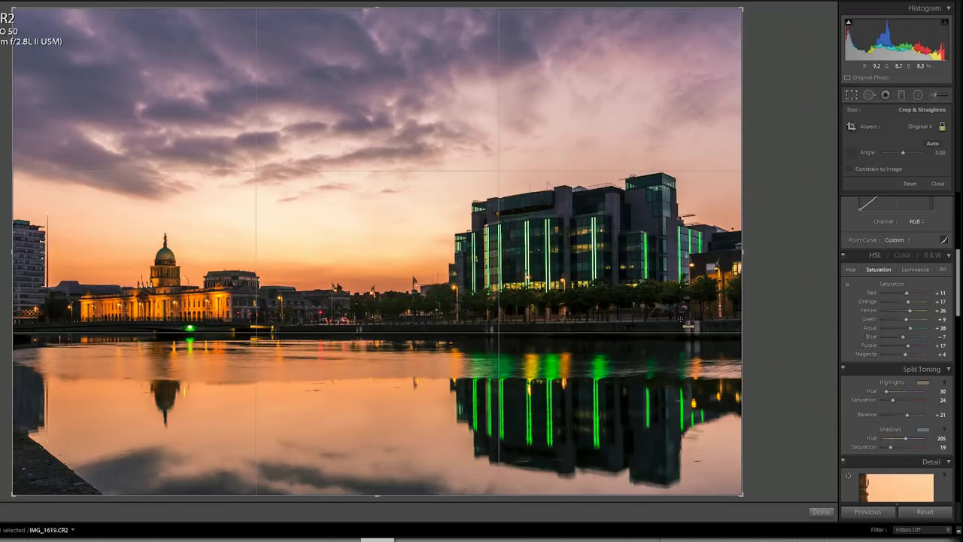
pyautogui.moveTo(681, 322)
pyautogui.mouseDown()
pyautogui.moveTo(227, 323)
pyautogui.moveTo(239, 323)
pyautogui.mouseUp()
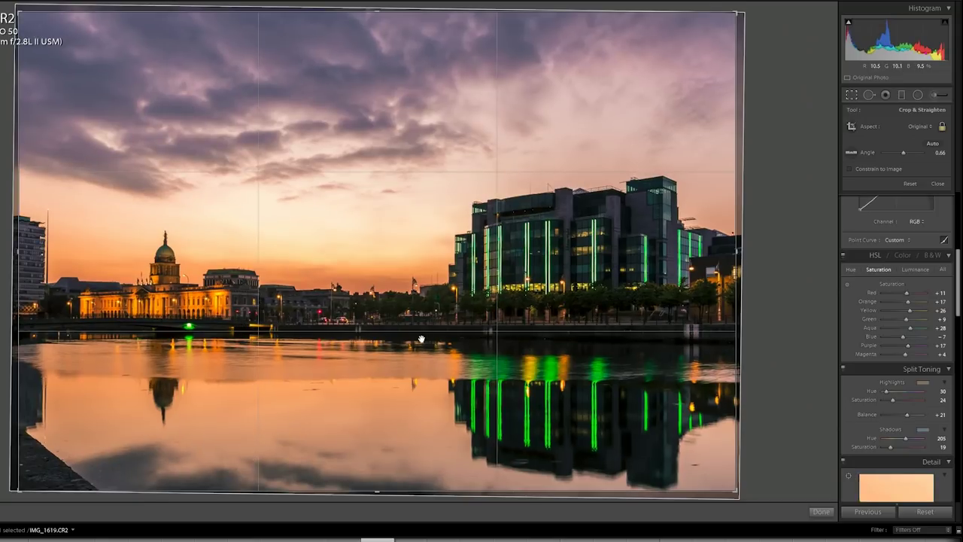
pyautogui.moveTo(41, 490); pyautogui.dragTo(32, 484)
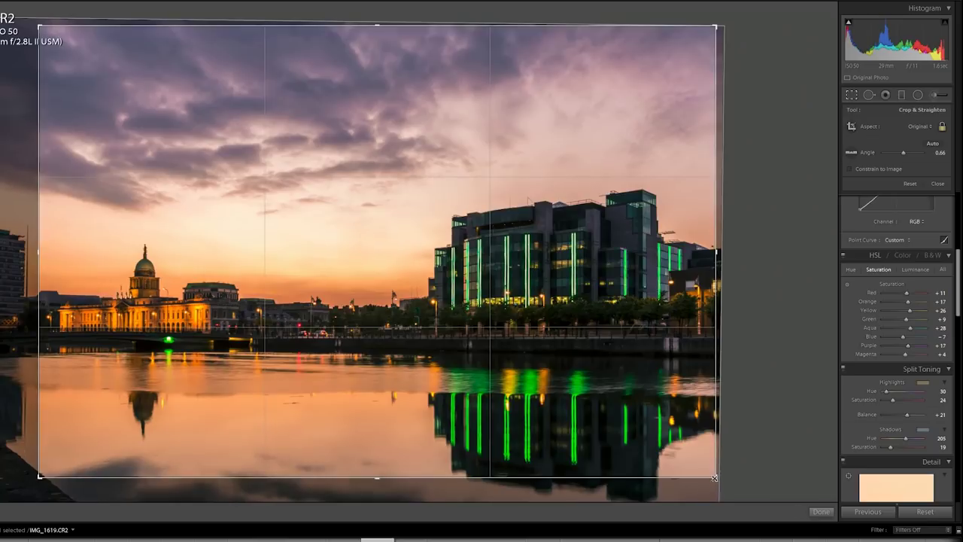
pyautogui.moveTo(715, 478); pyautogui.dragTo(704, 477)
pyautogui.moveTo(516, 407); pyautogui.dragTo(525, 384)
pyautogui.press('Return')
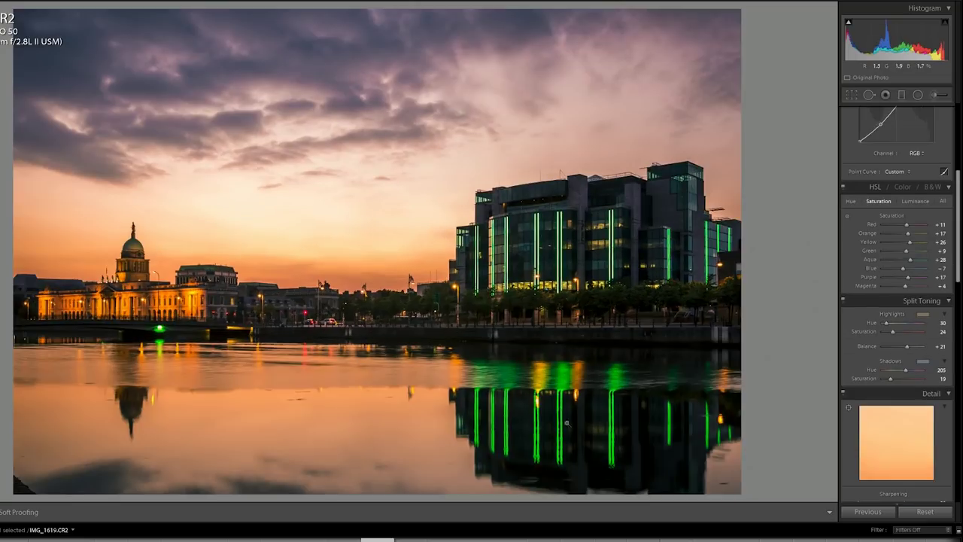
# Nudge the photo upward within the crop and apply it
pyautogui.click(851, 95)
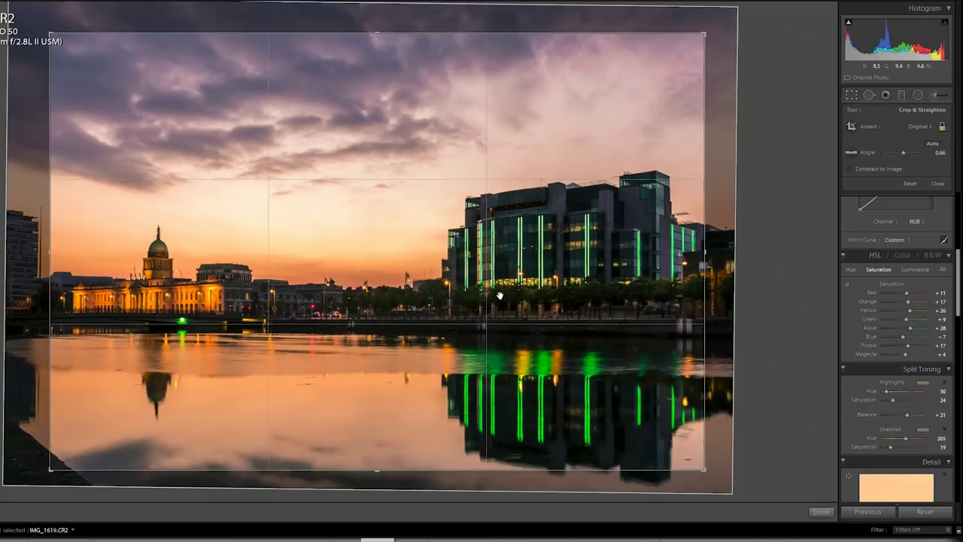
pyautogui.moveTo(514, 284); pyautogui.dragTo(514, 277)
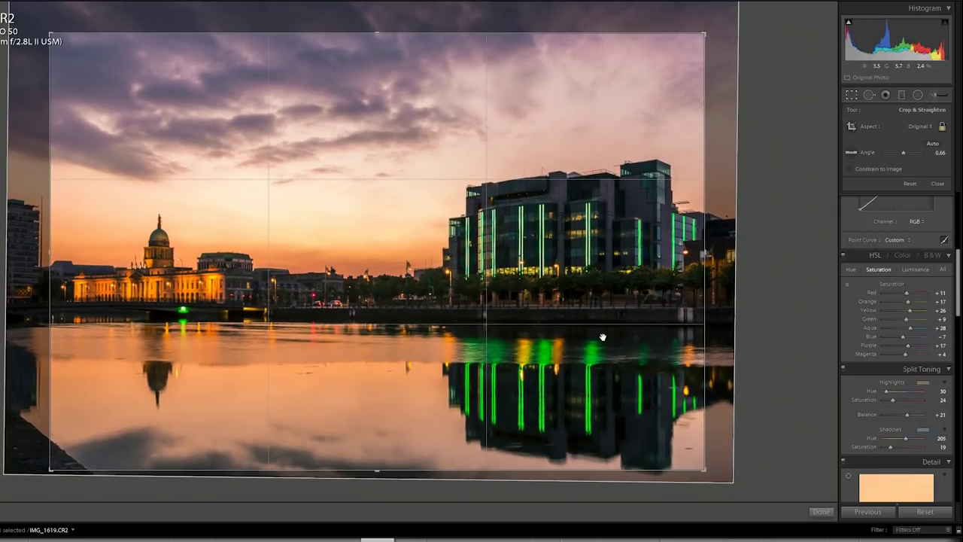
pyautogui.press('Return')
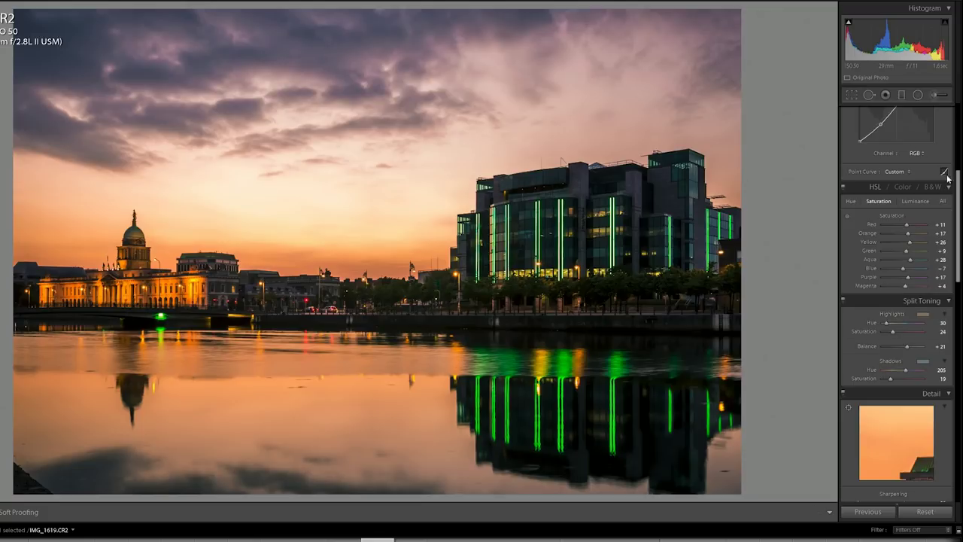
pyautogui.scroll(-6, 947, 310)
pyautogui.scroll(-5, 941, 362)
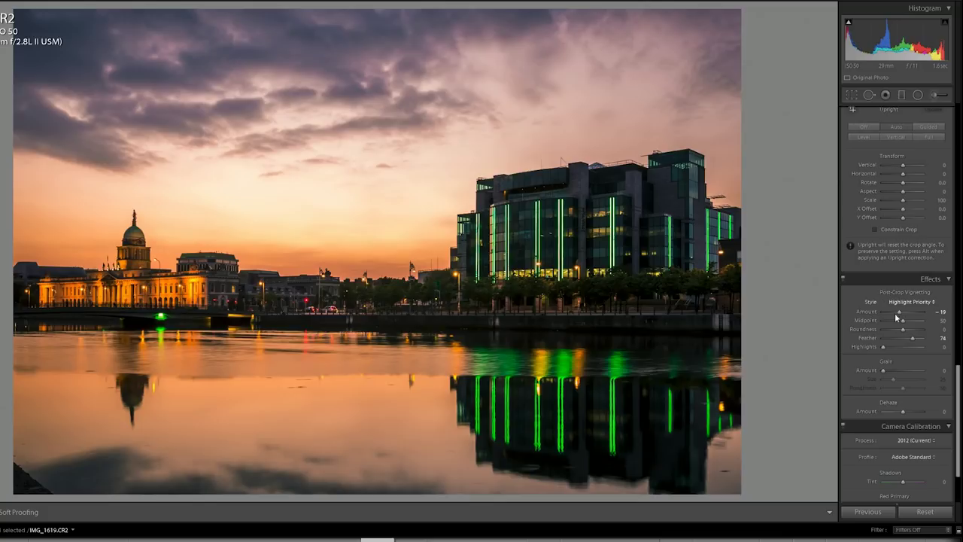
pyautogui.moveTo(958, 378); pyautogui.dragTo(957, 114)
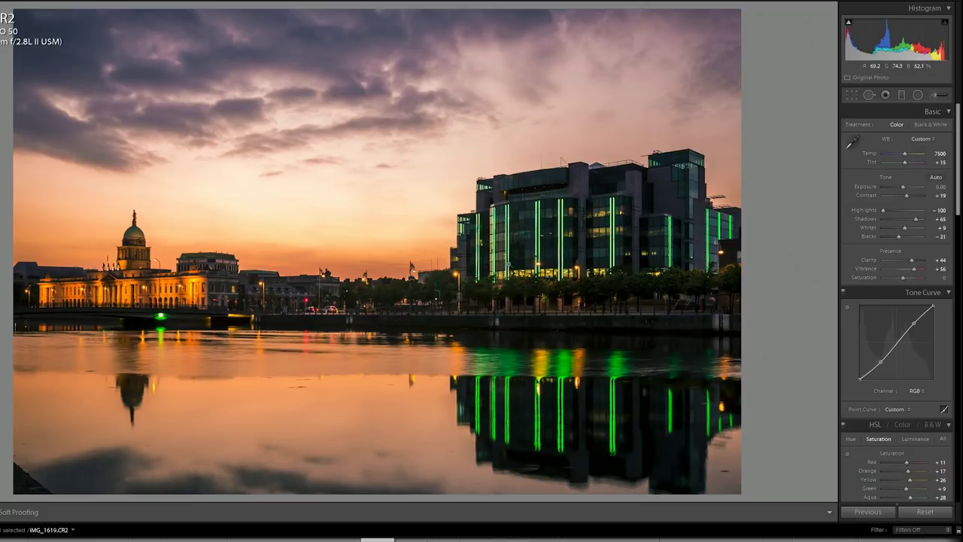
# Set up an Adjustment Brush with Temp 49 and Tint 28
pyautogui.click(935, 96)
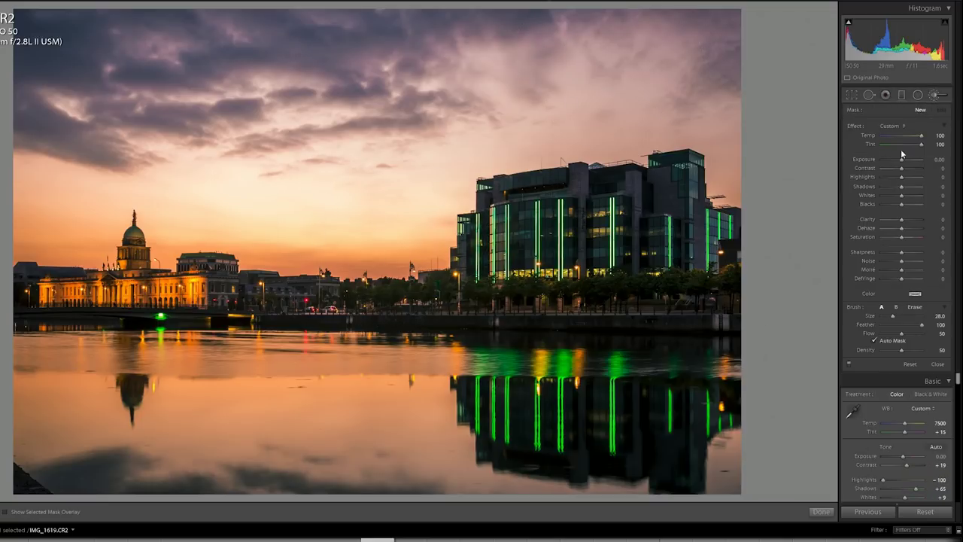
pyautogui.click(940, 135)
pyautogui.write('49')
pyautogui.click(937, 145)
pyautogui.write('28')
pyautogui.press('Return')
# Compare the brushed adjustment on and off, then switch to the Graduated Filter
pyautogui.scroll(-1, 54, 219)
pyautogui.scroll(-5, 54, 218)
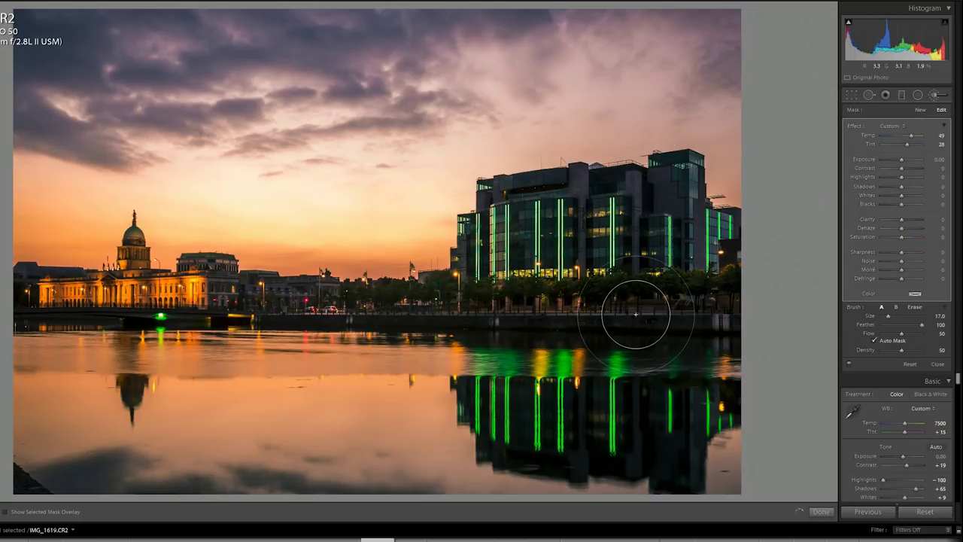
pyautogui.click(850, 365)
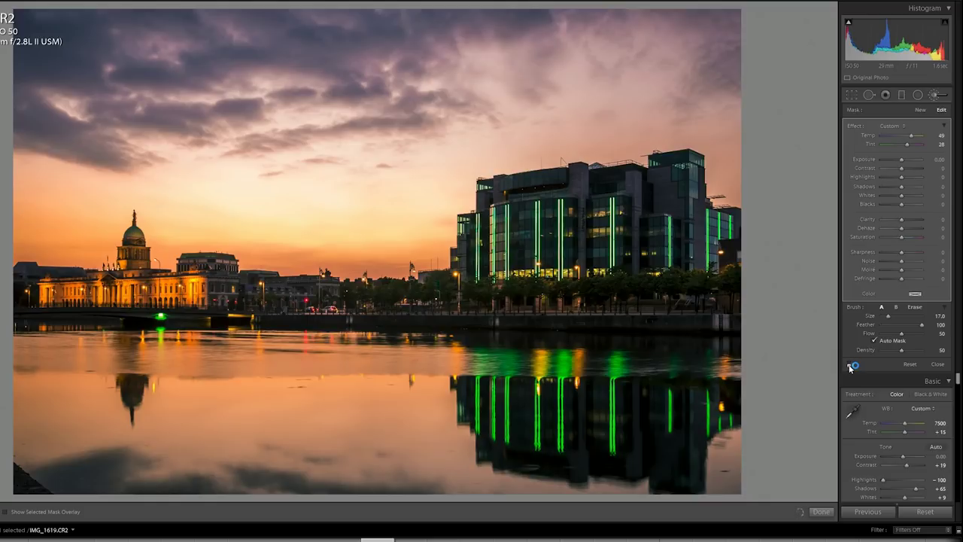
pyautogui.click(851, 367)
pyautogui.press('m')
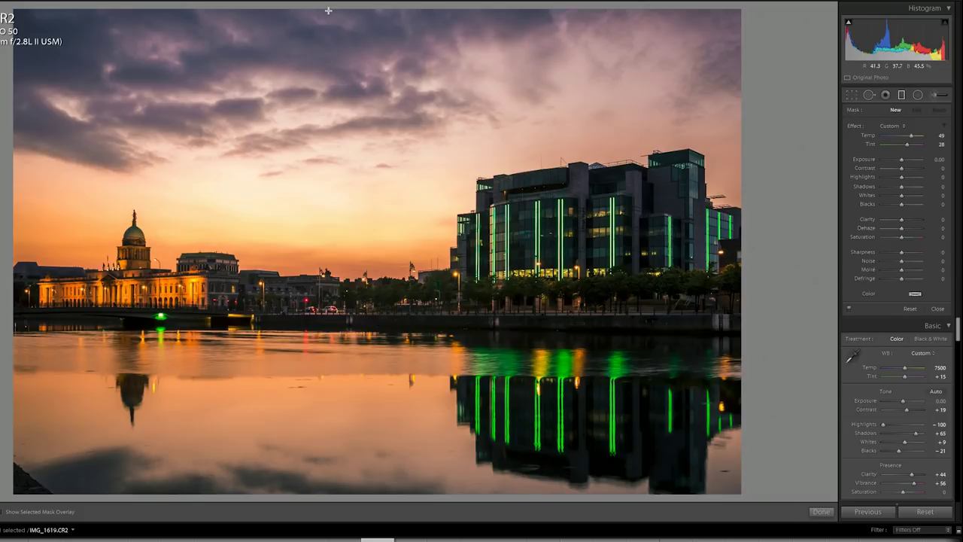
# Draw a graduated filter down the sky with neutral Temp/Tint, Exposure 0.74 and Contrast 28
pyautogui.moveTo(329, 10); pyautogui.dragTo(354, 263)
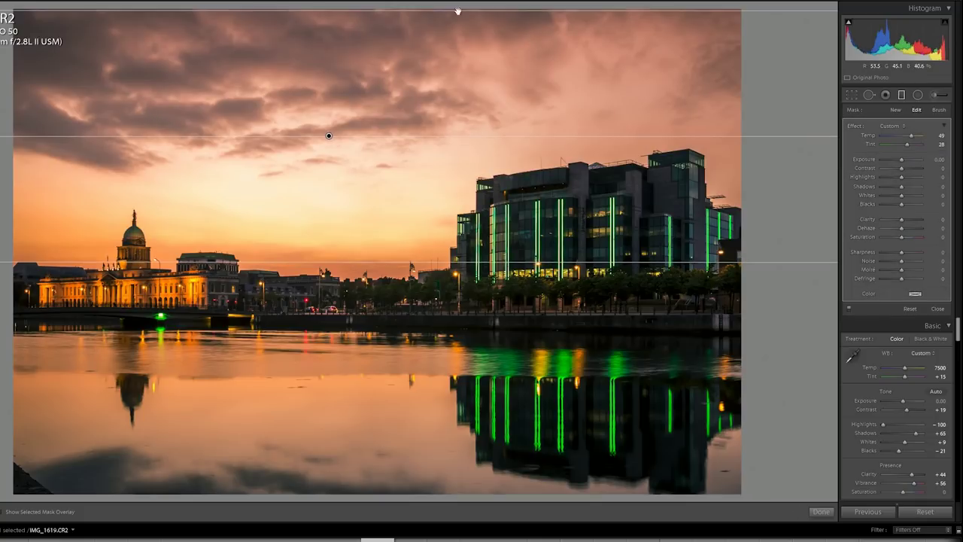
pyautogui.moveTo(911, 136); pyautogui.dragTo(930, 144)
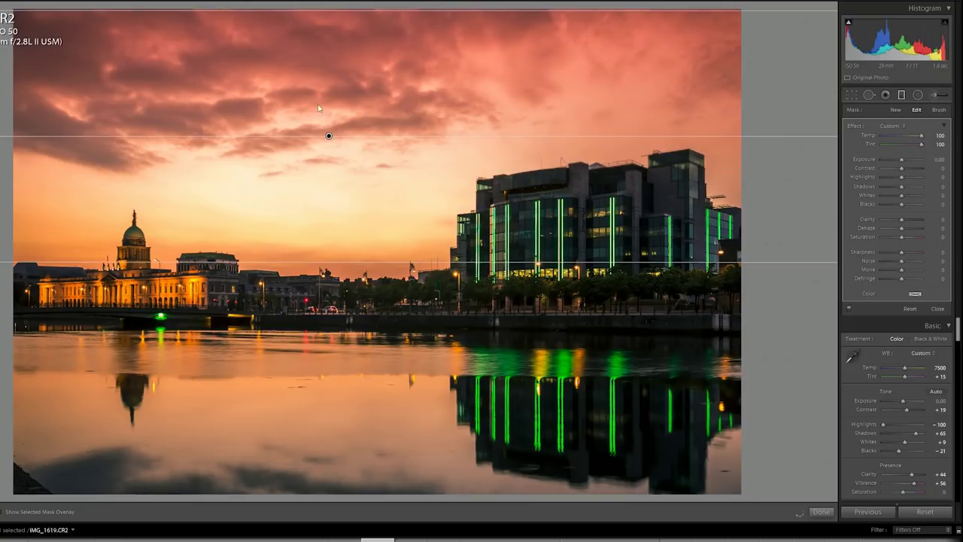
pyautogui.doubleClick(921, 135)
pyautogui.doubleClick(922, 143)
pyautogui.click(936, 160)
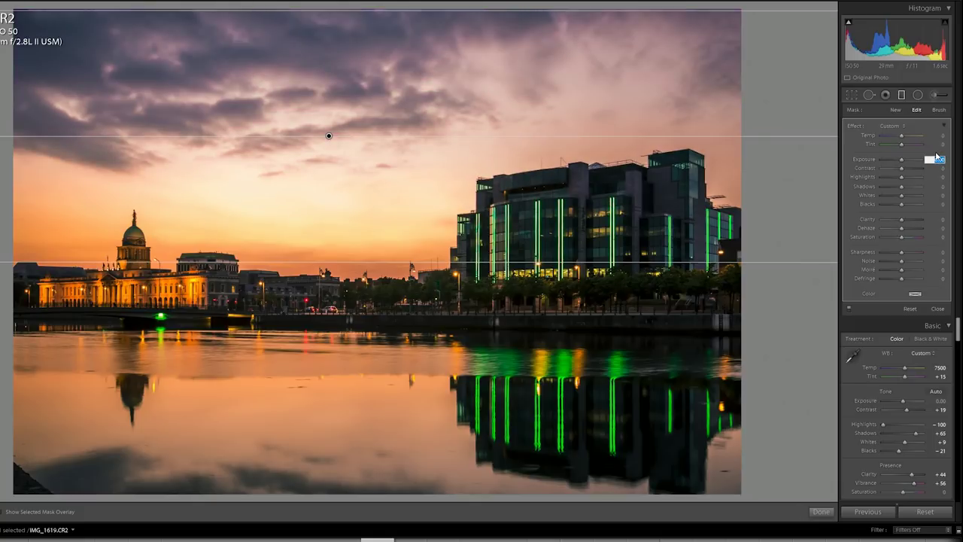
pyautogui.write('0.74')
pyautogui.press('Return')
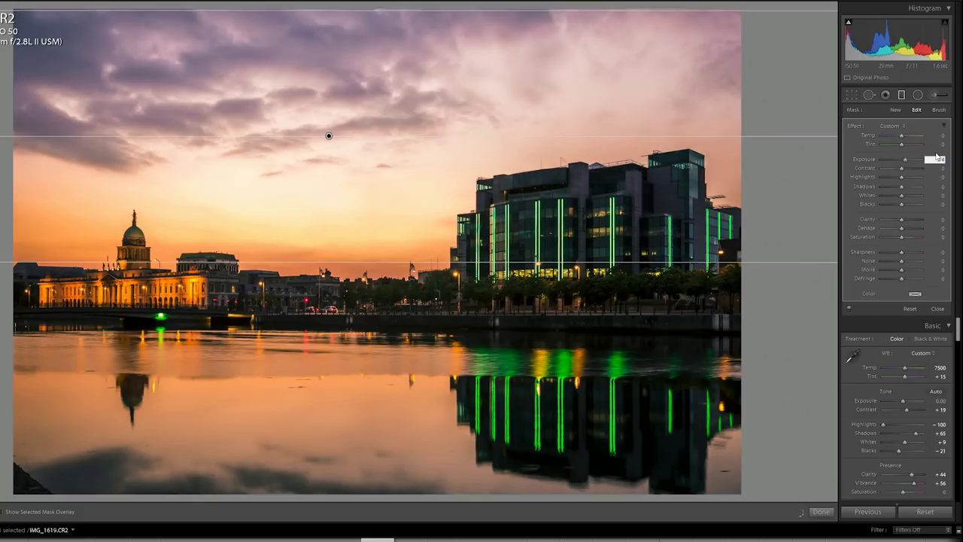
pyautogui.click(946, 168)
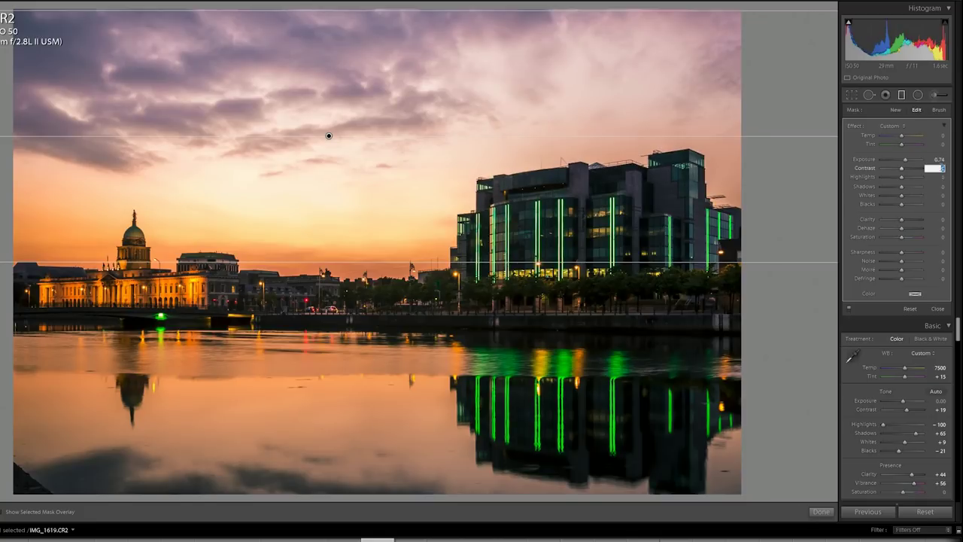
pyautogui.write('28')
pyautogui.press('Return')
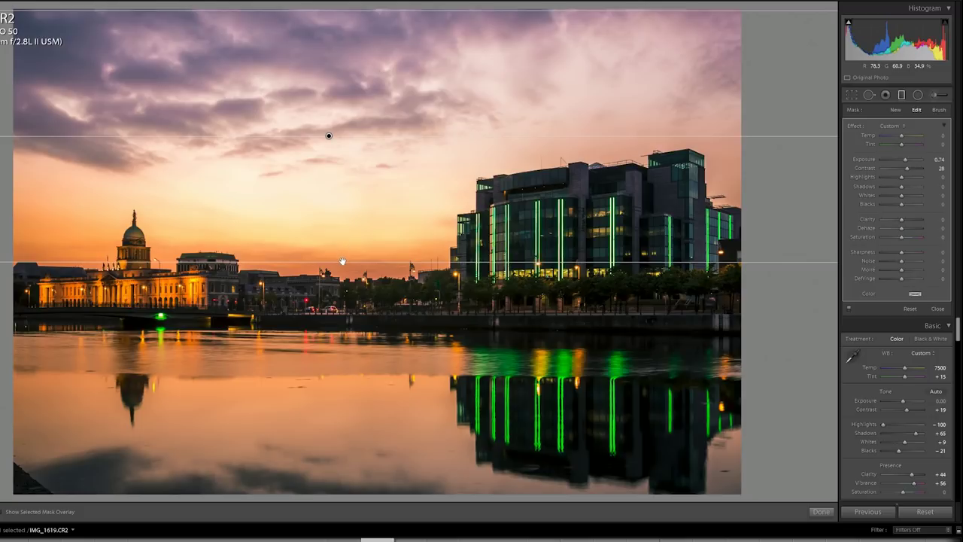
# Raise the filter's transition, tilt it diagonally, and compare, then pick the Radial Filter
pyautogui.moveTo(343, 265); pyautogui.dragTo(355, 203)
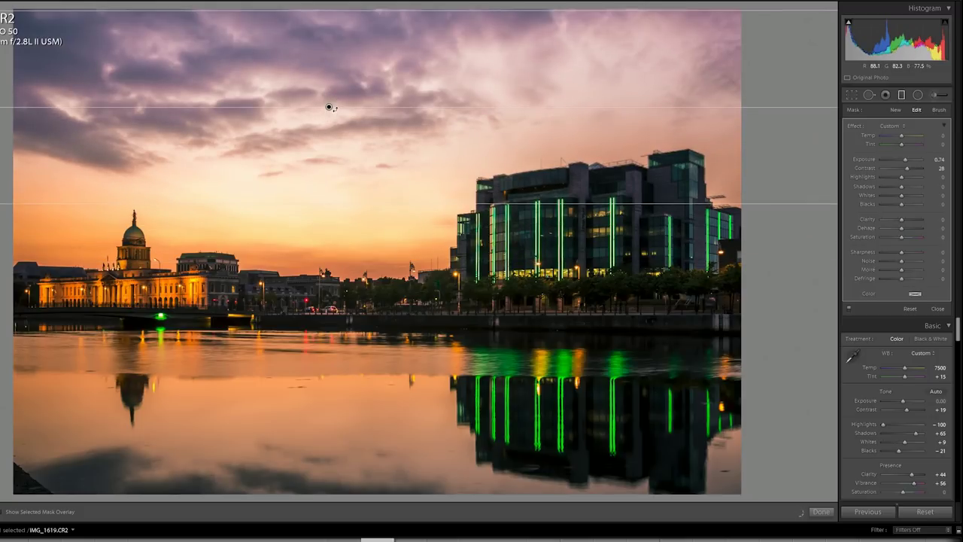
pyautogui.moveTo(336, 109); pyautogui.dragTo(326, 103)
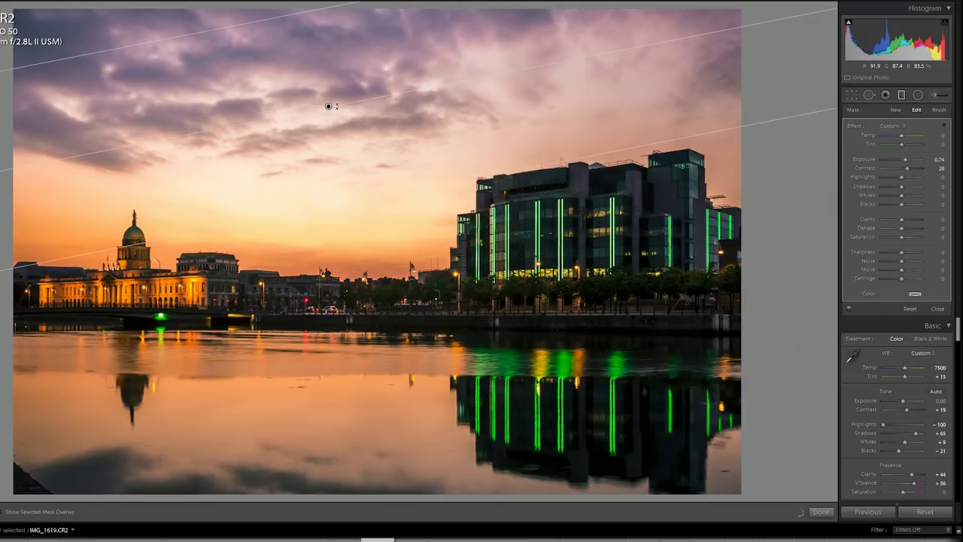
pyautogui.click(850, 309)
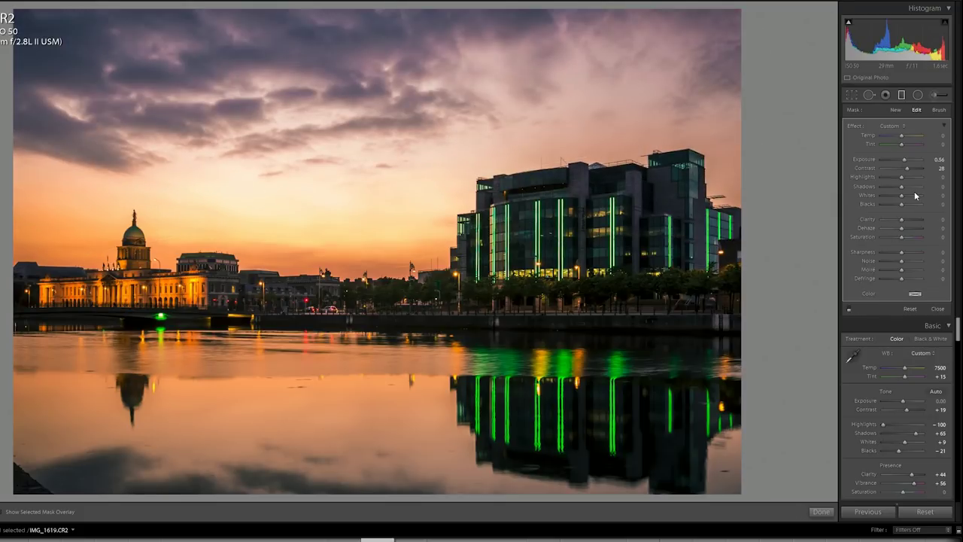
pyautogui.click(917, 95)
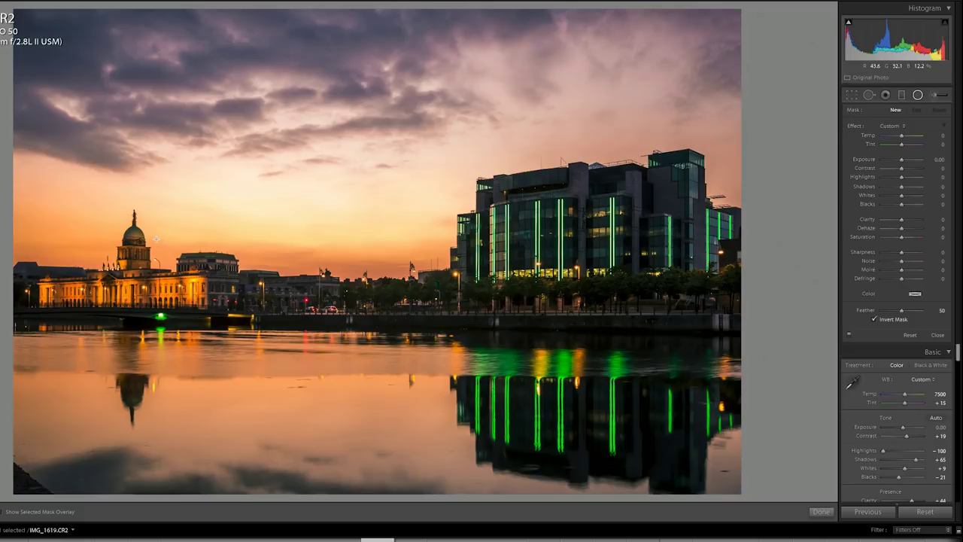
# Bring the Radial Filter back up with its Exposure 0.28, Highlights 9, Shadows 14 settings
pyautogui.click(821, 511)
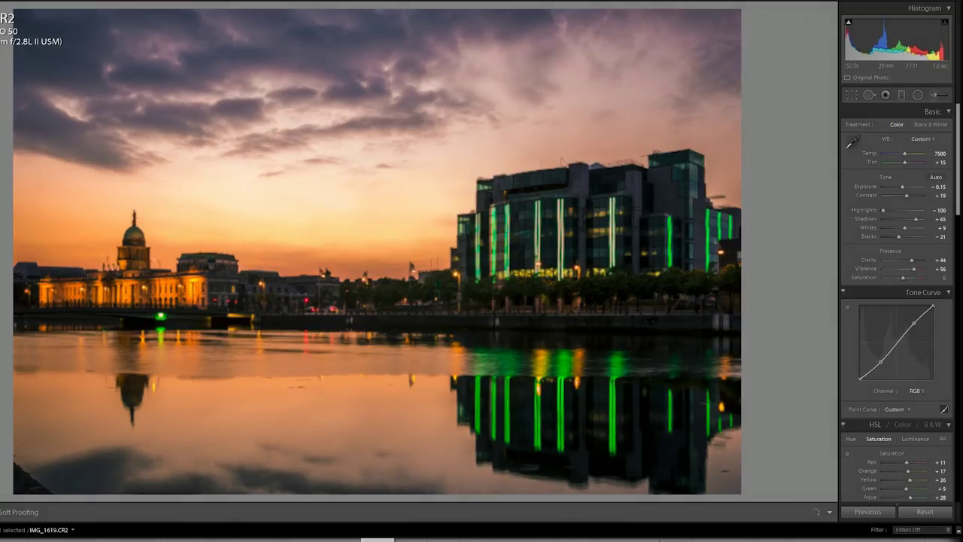
pyautogui.hotkey('shift', 'm')
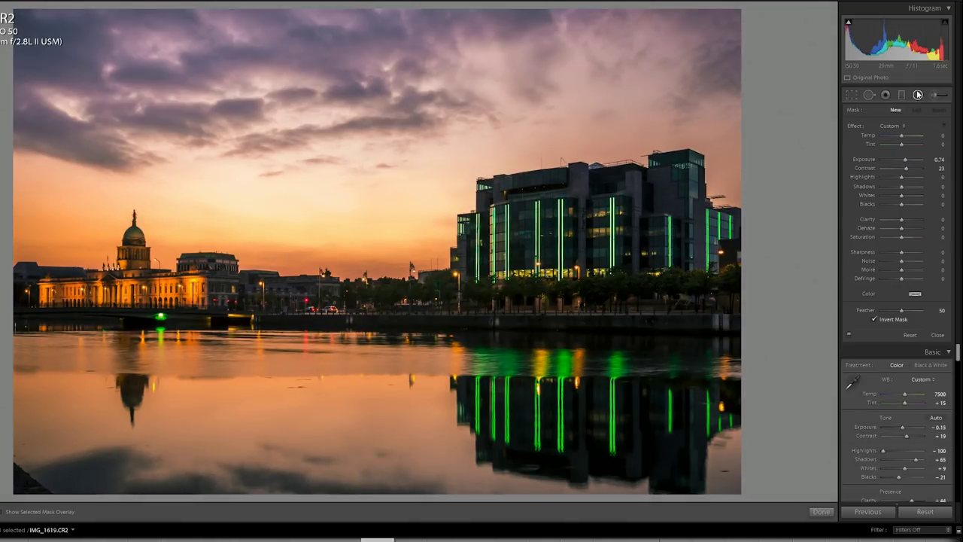
pyautogui.click(910, 94)
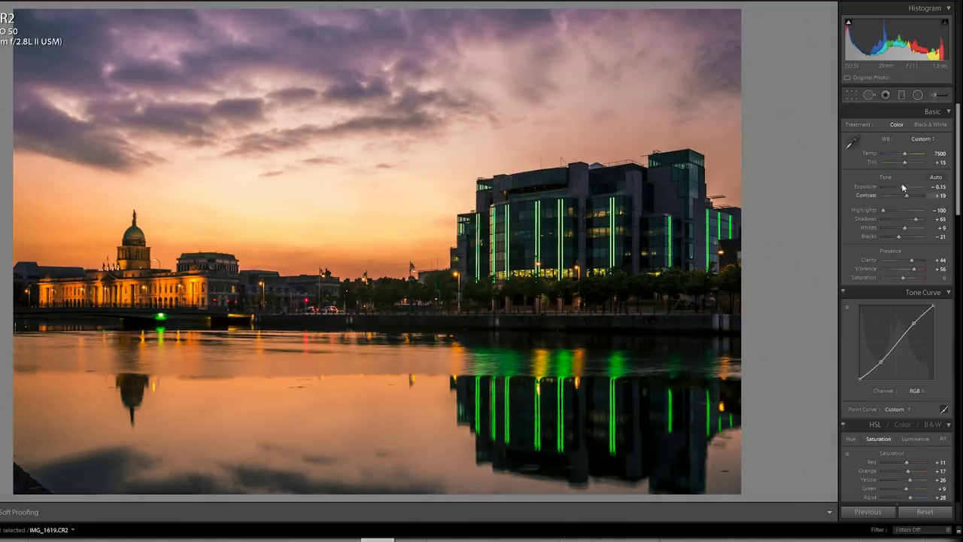
pyautogui.click(918, 94)
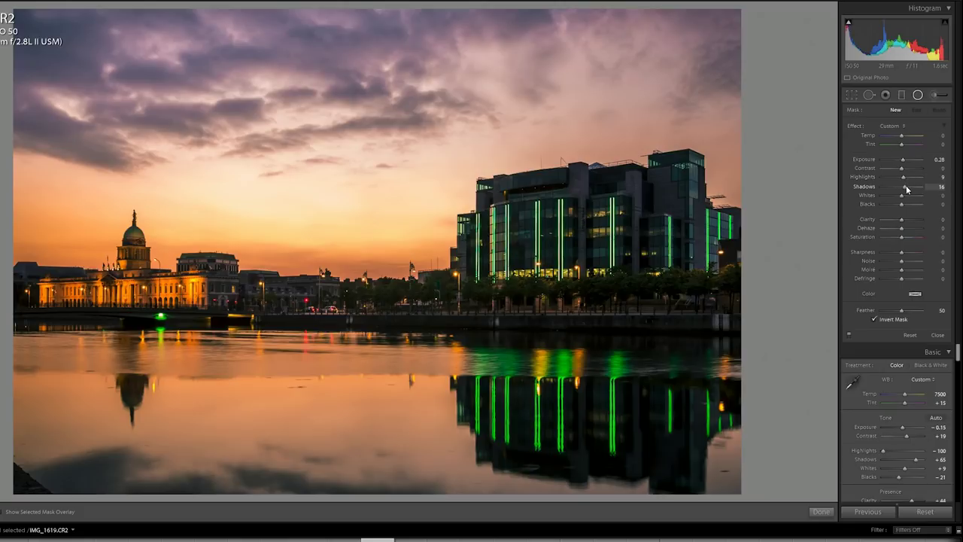
# Draw several small radial filters over the green-lit building, its front and right tower
pyautogui.moveTo(603, 193)
pyautogui.mouseDown()
pyautogui.moveTo(621, 290)
pyautogui.moveTo(620, 282)
pyautogui.mouseUp()
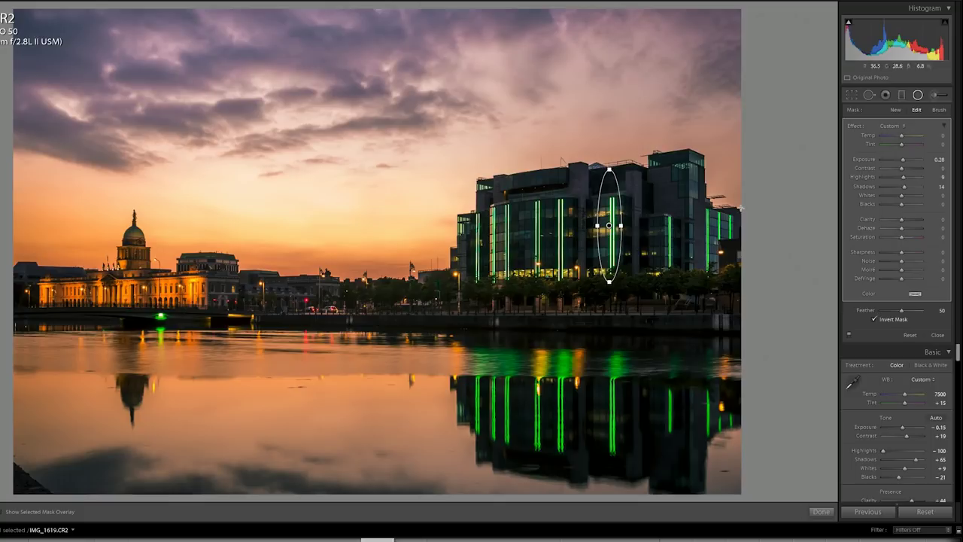
pyautogui.moveTo(134, 257); pyautogui.dragTo(122, 293)
pyautogui.moveTo(224, 292); pyautogui.dragTo(293, 276)
pyautogui.moveTo(561, 236)
pyautogui.mouseDown()
pyautogui.moveTo(559, 189)
pyautogui.moveTo(533, 129)
pyautogui.moveTo(539, 236)
pyautogui.moveTo(508, 244)
pyautogui.mouseUp()
pyautogui.moveTo(660, 175)
pyautogui.mouseDown()
pyautogui.moveTo(680, 218)
pyautogui.moveTo(672, 181)
pyautogui.moveTo(681, 198)
pyautogui.moveTo(653, 240)
pyautogui.mouseUp()
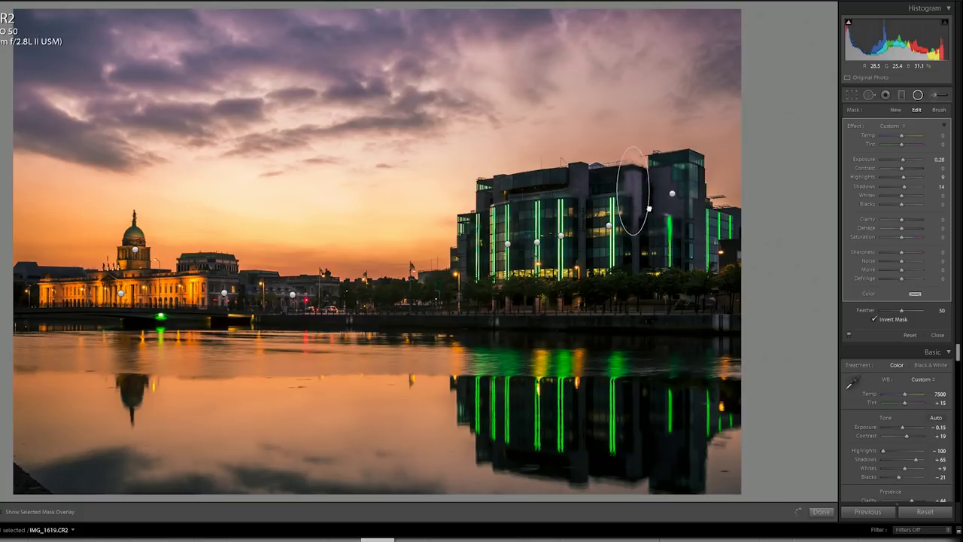
pyautogui.moveTo(634, 194); pyautogui.dragTo(666, 241)
pyautogui.moveTo(707, 211)
pyautogui.mouseDown()
pyautogui.moveTo(732, 248)
pyautogui.moveTo(726, 264)
pyautogui.mouseUp()
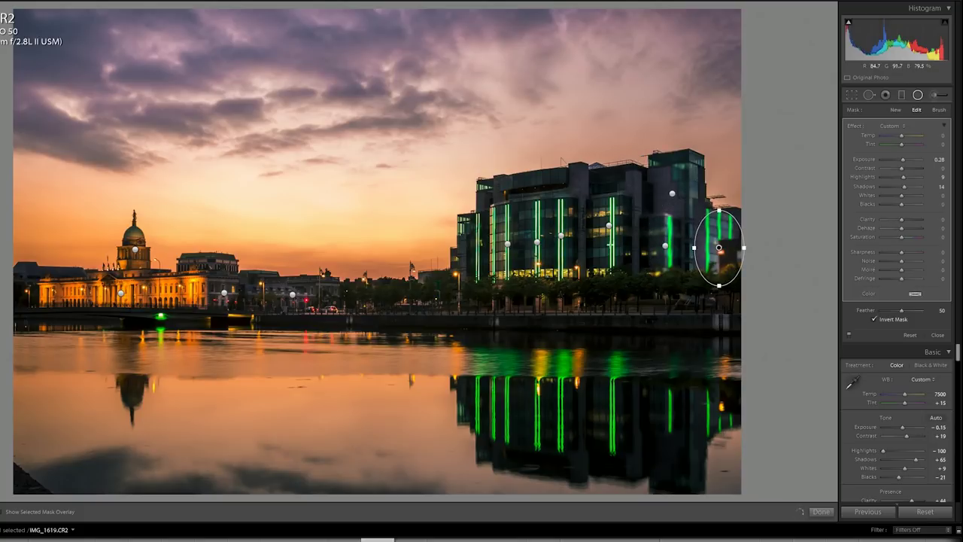
# Select the upper tower filter, refine its mask with the brush, and finish the local adjustments
pyautogui.click(665, 245)
pyautogui.click(672, 193)
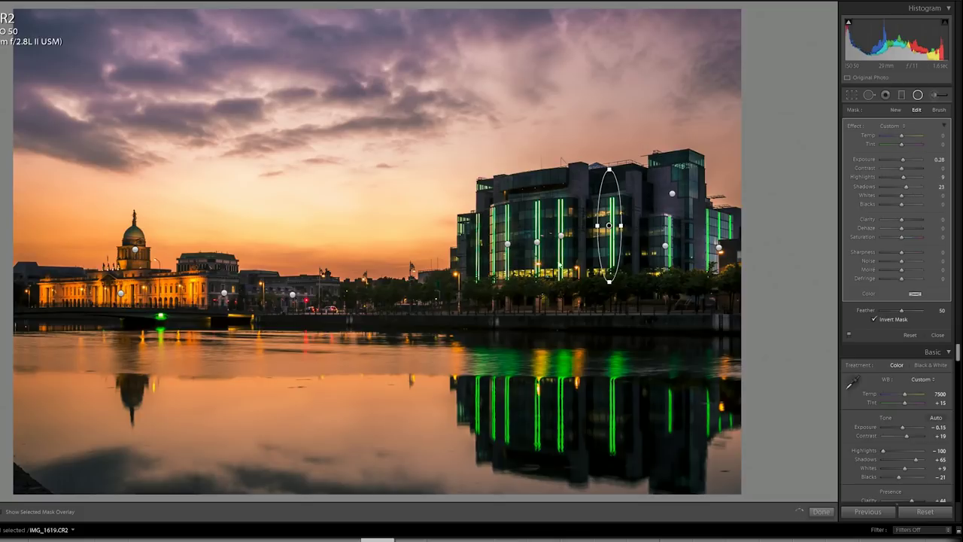
pyautogui.hotkey('shift', 't')
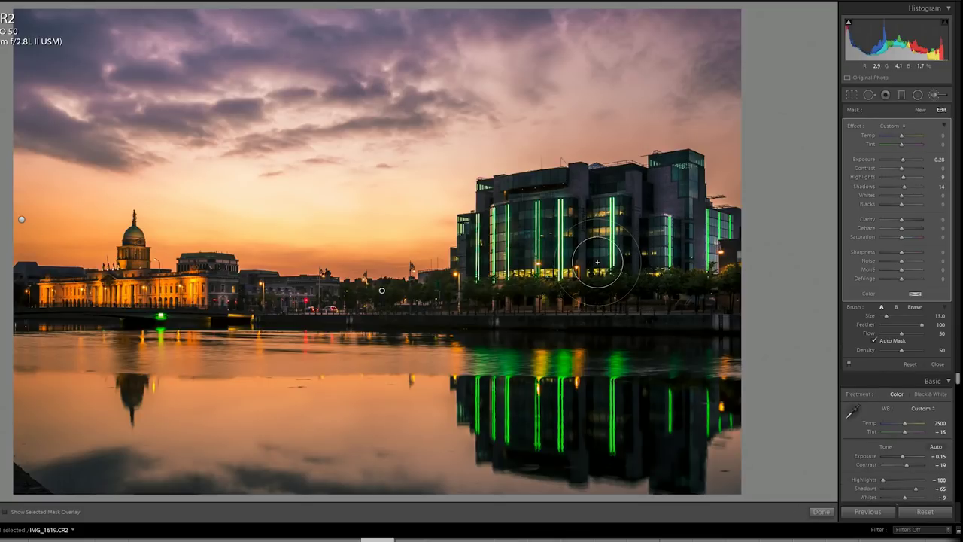
pyautogui.click(932, 95)
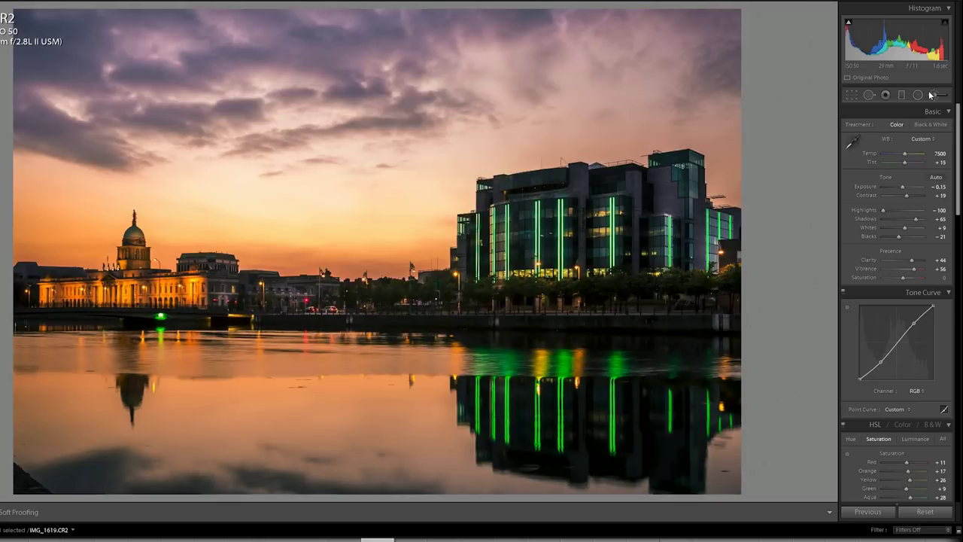
pyautogui.press('\\')
pyautogui.press('\\')
pyautogui.press('\\')
pyautogui.press('\\')
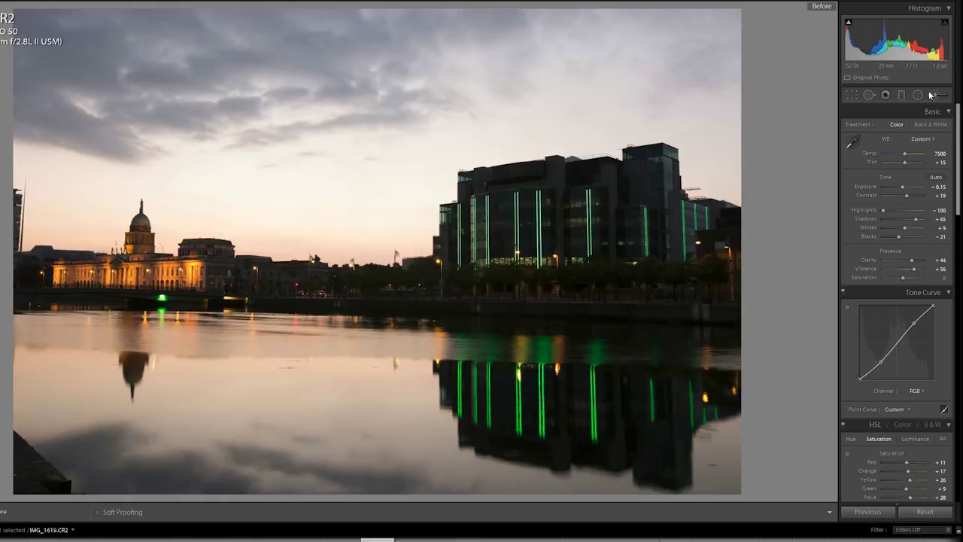
pyautogui.press('\\')
pyautogui.press('\\')
pyautogui.press('\\')
pyautogui.press('\\')
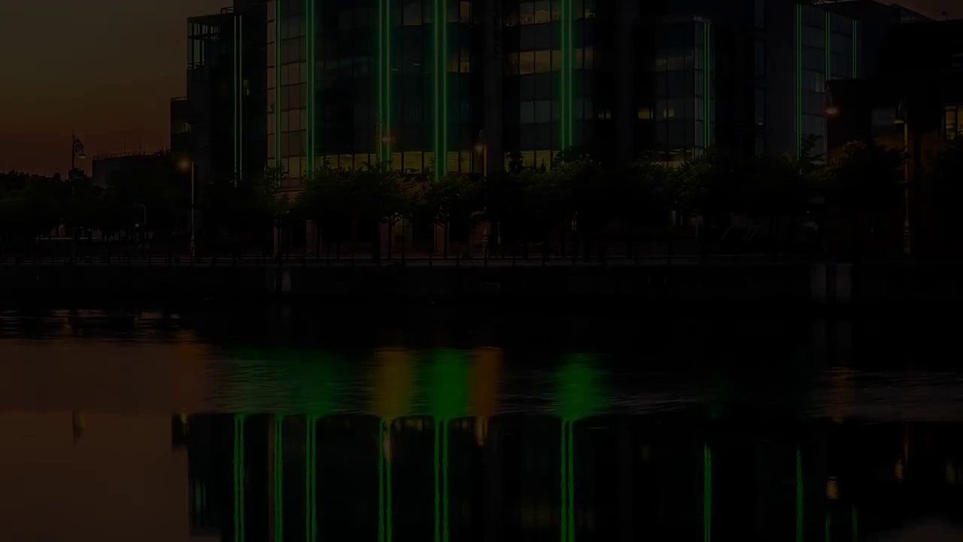